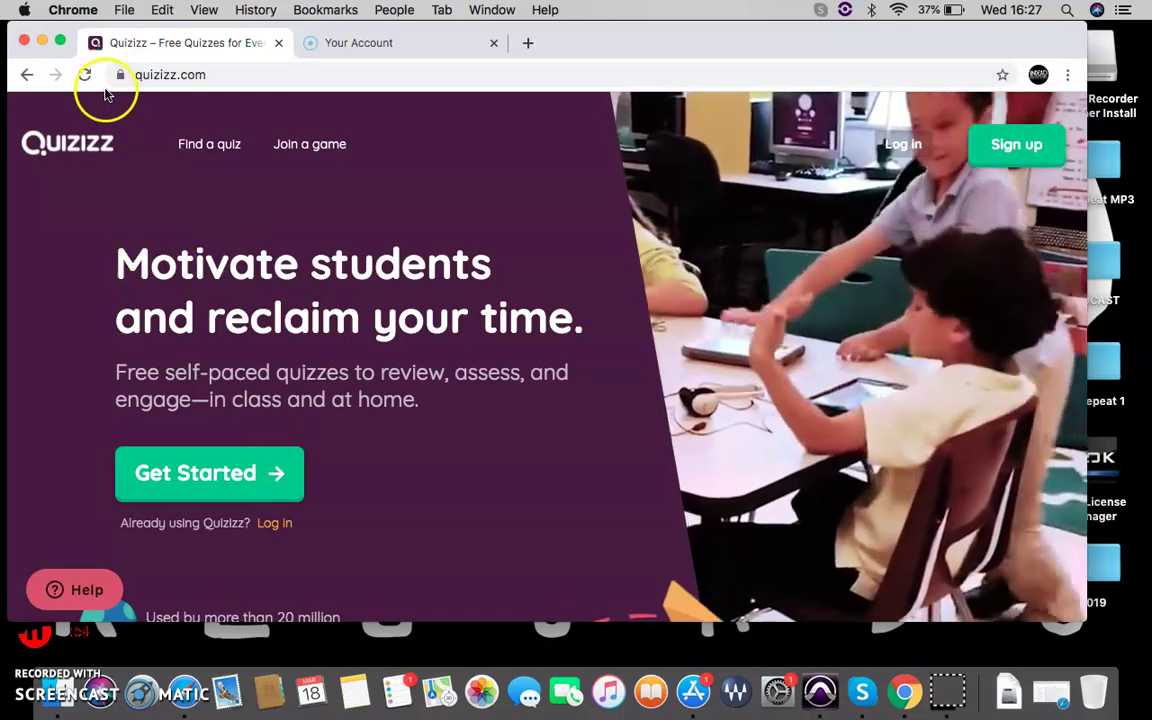
# Step: Log in to the Quizizz account with the saved e-mail and password
pyautogui.click(60, 40)
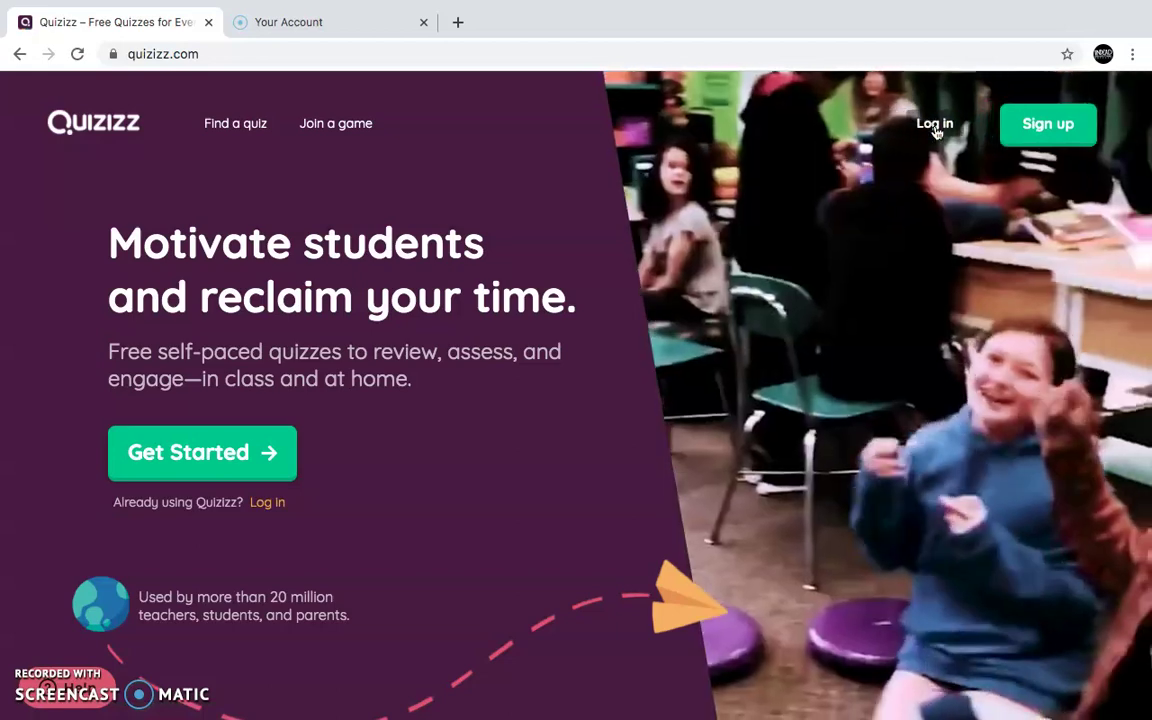
pyautogui.click(935, 125)
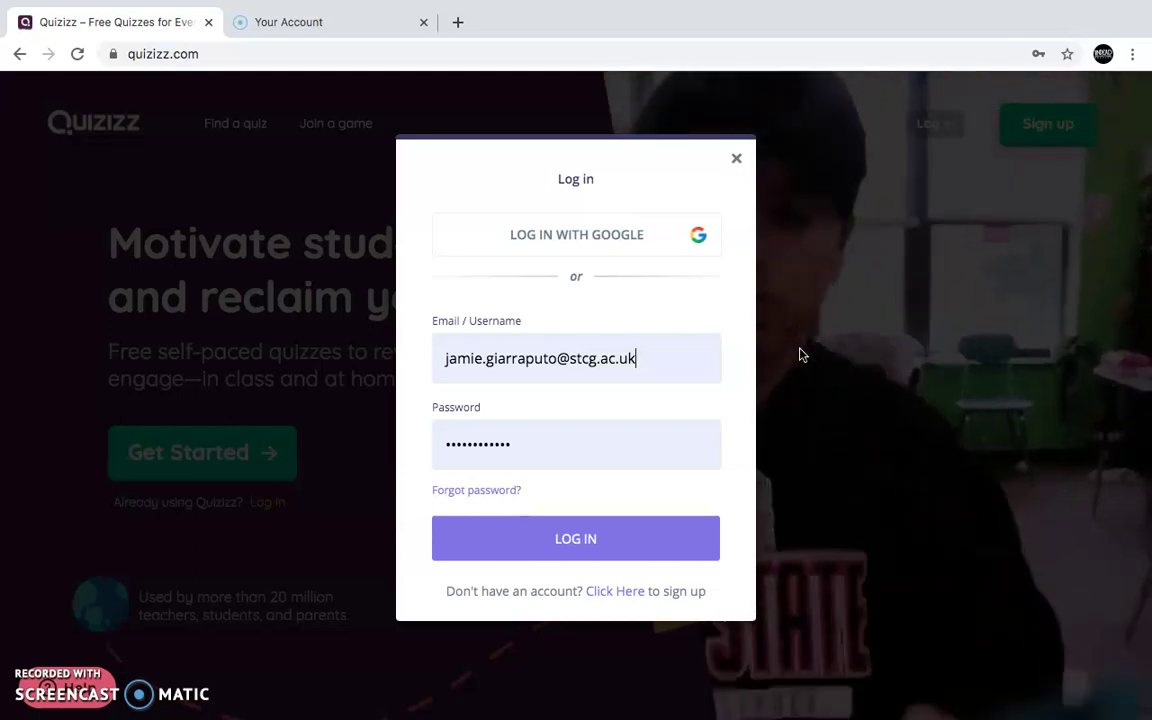
pyautogui.click(610, 537)
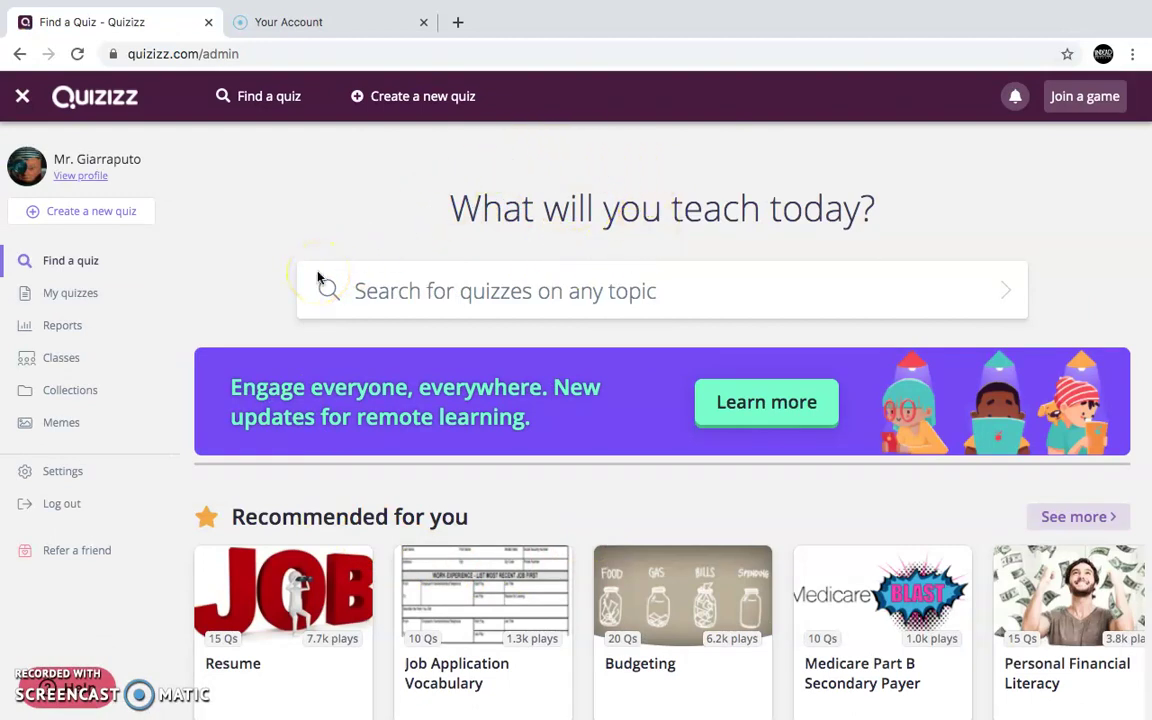
# Step: Search the quiz library for GCSE Maths and browse the results
pyautogui.click(376, 290)
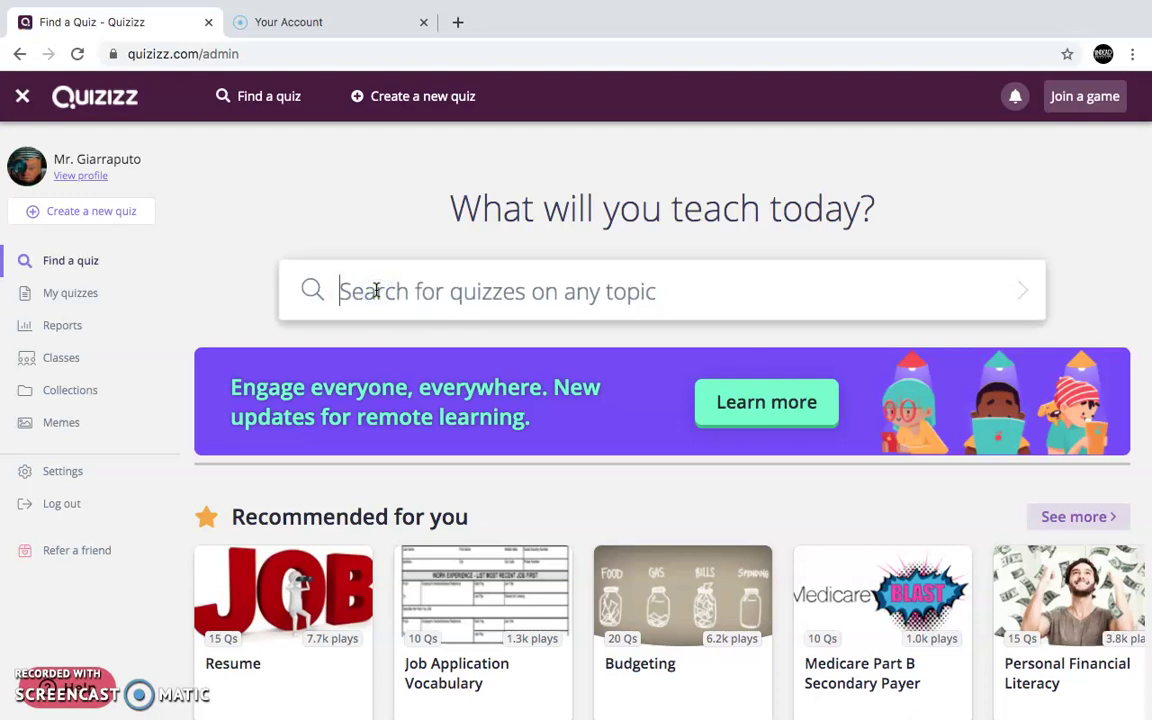
pyautogui.write('GCSE')
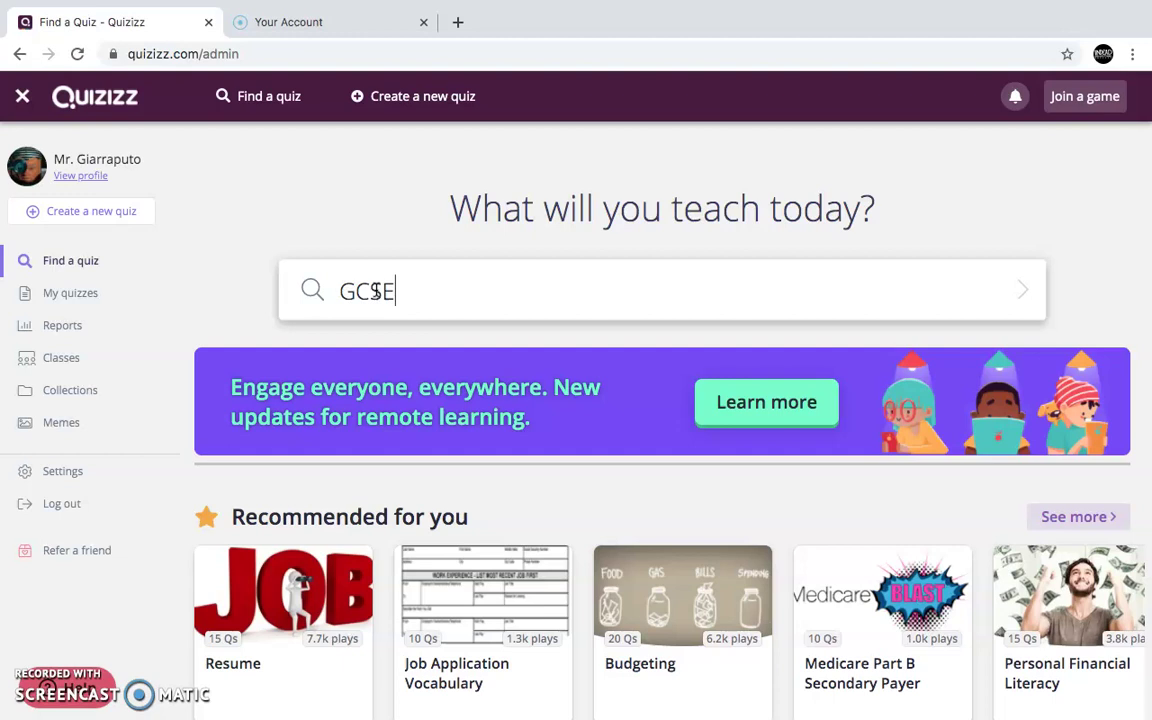
pyautogui.write(' Maths')
pyautogui.press('Return')
pyautogui.scroll(-1, 375, 290)
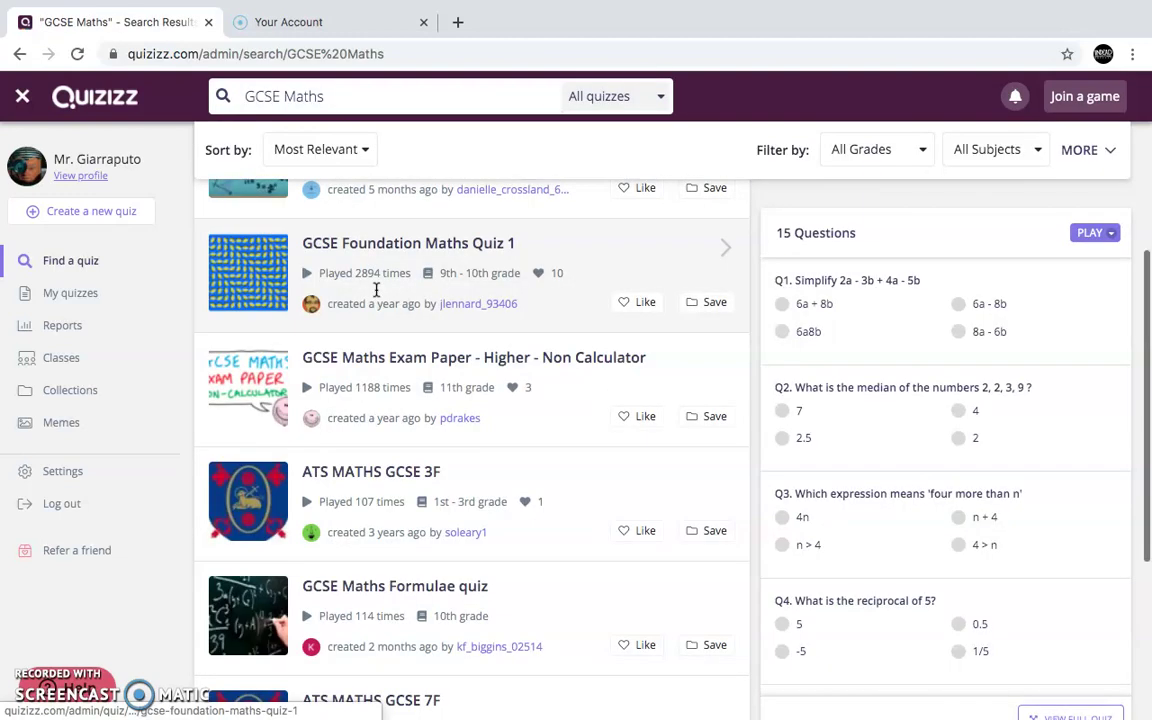
pyautogui.scroll(4, 355, 395)
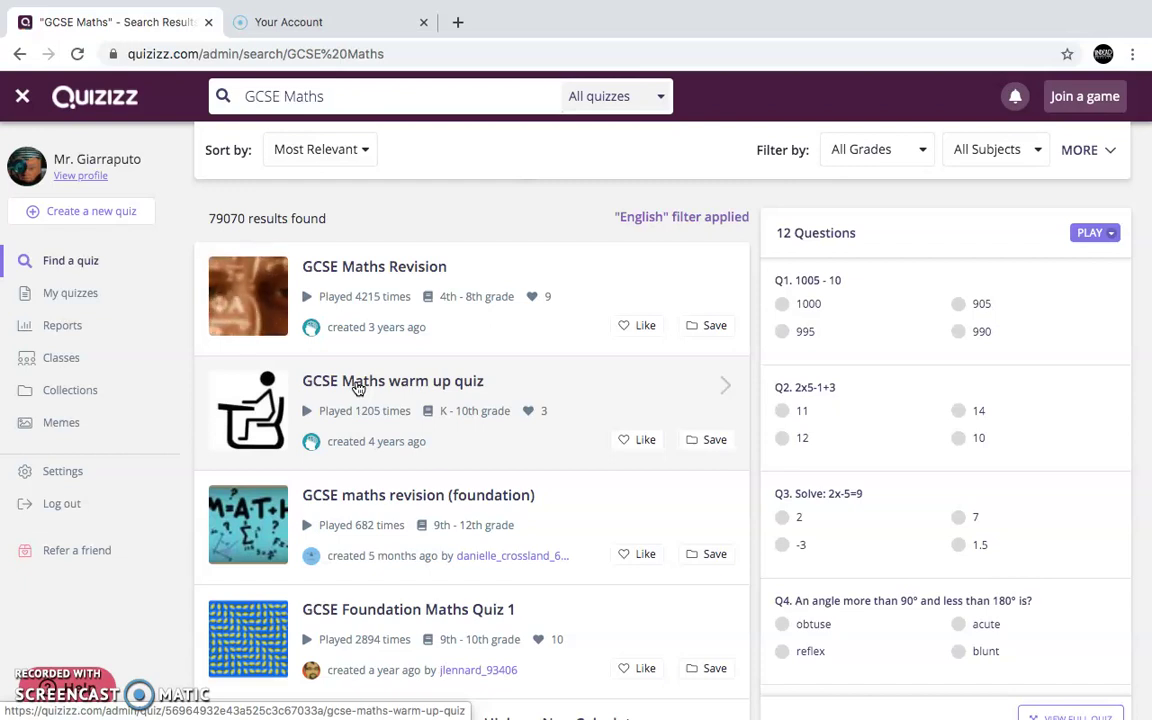
# Step: Preview the questions of the GCSE Maths Revision quiz from the search results
pyautogui.click(352, 292)
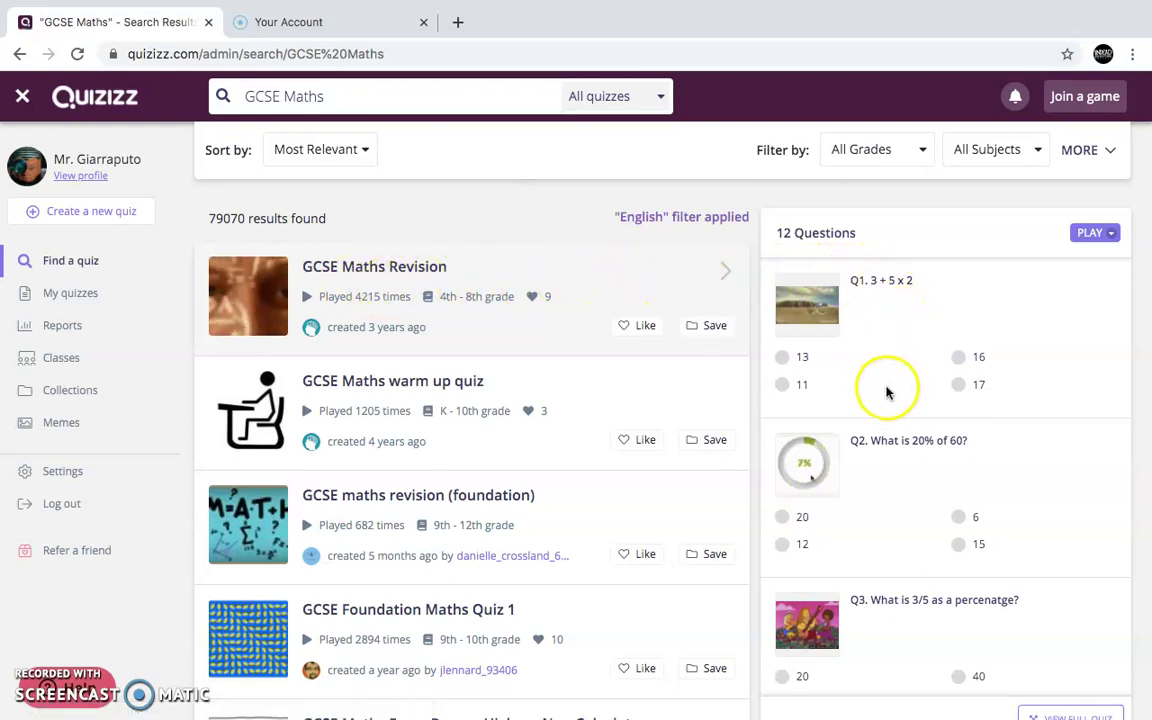
pyautogui.scroll(-5, 903, 436)
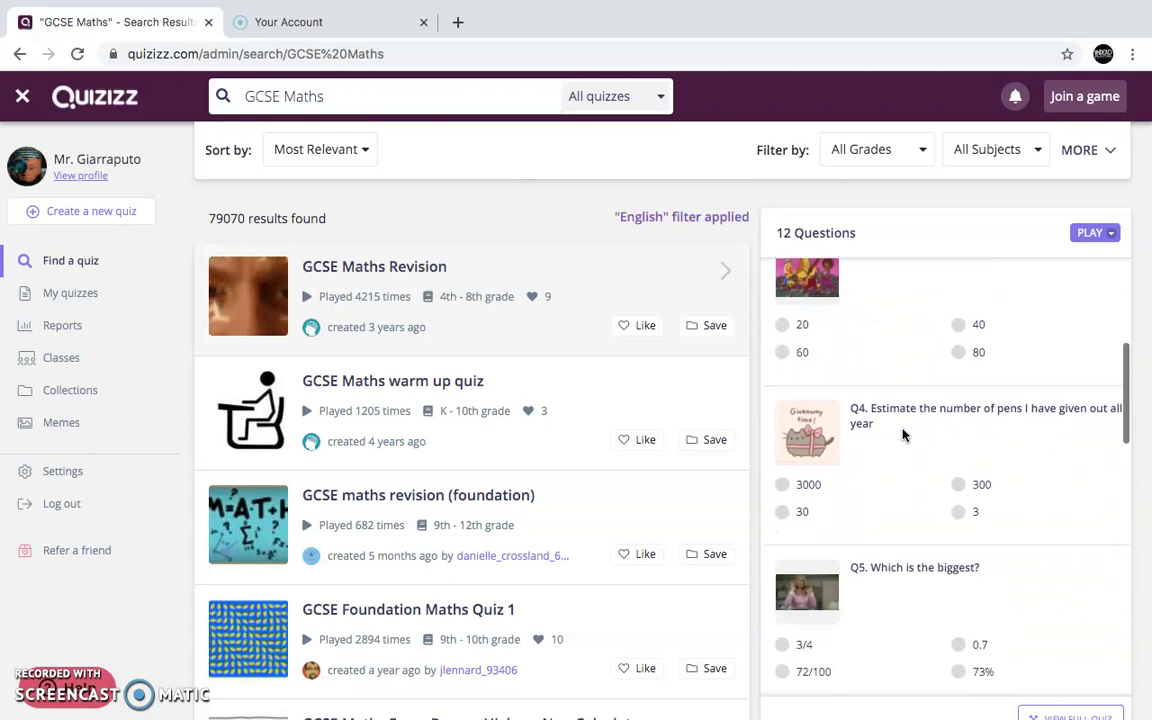
pyautogui.scroll(-4, 903, 436)
pyautogui.scroll(5, 903, 436)
pyautogui.scroll(3, 903, 436)
pyautogui.click(892, 463)
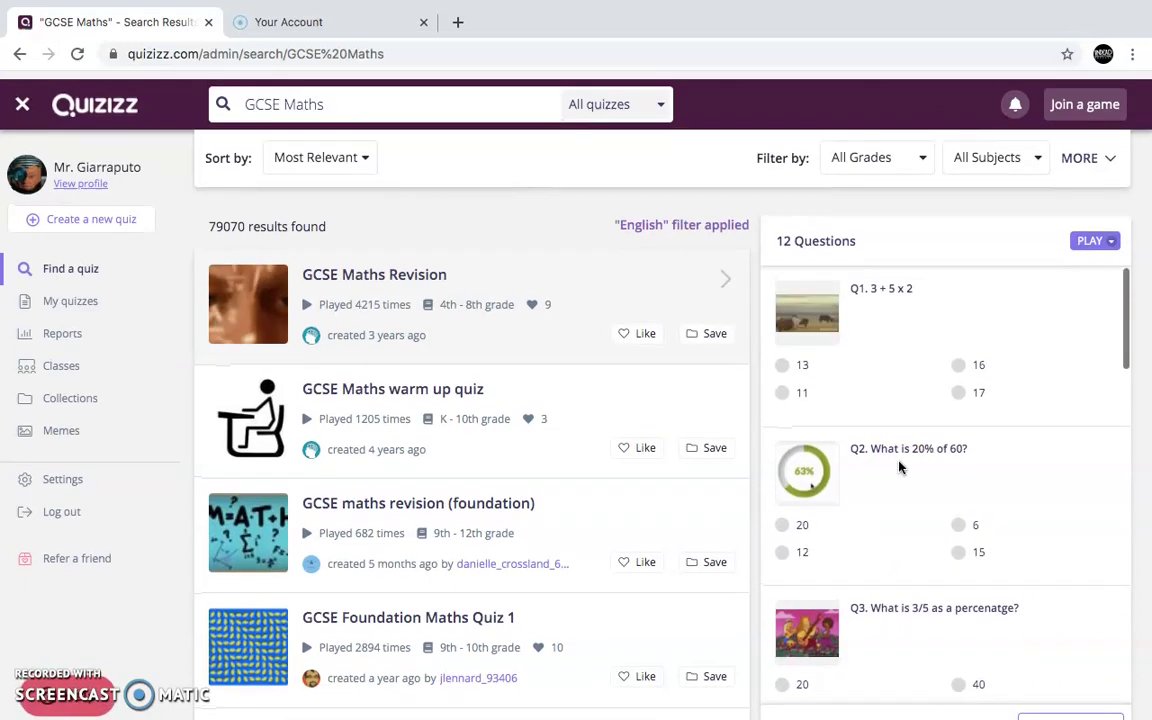
# Step: Preview the warm up, foundation revision and Higher Non Calculator exam paper quizzes in the GCSE Maths results
pyautogui.click(555, 433)
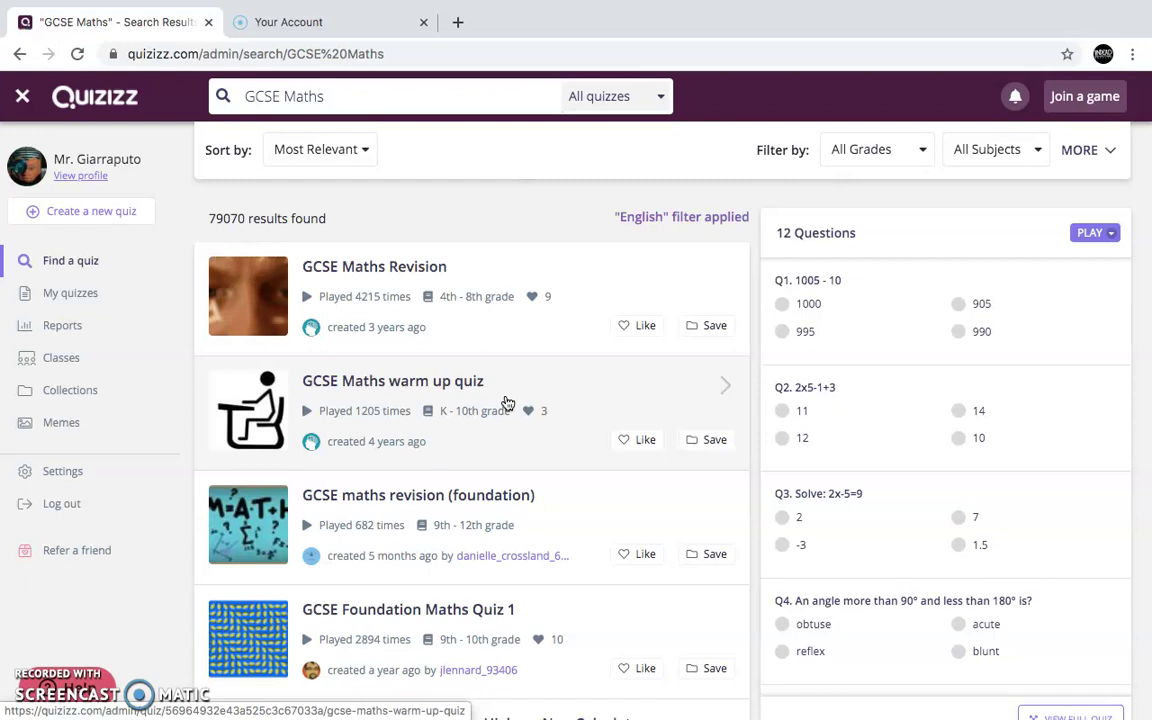
pyautogui.click(458, 490)
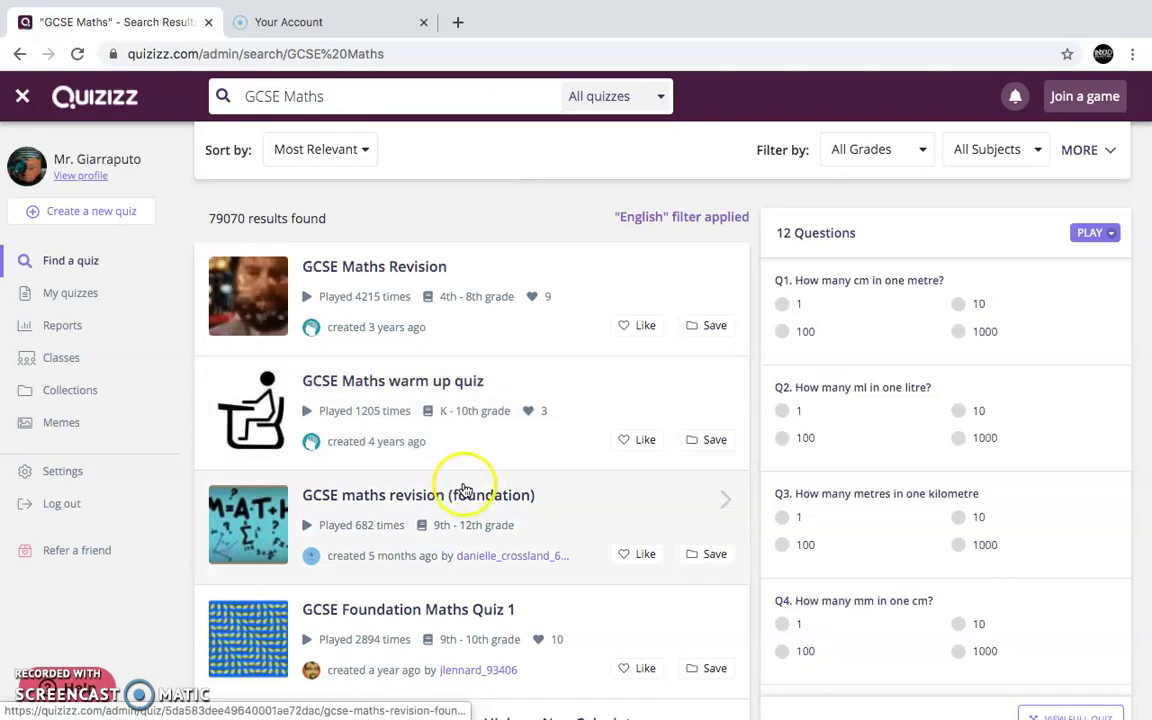
pyautogui.scroll(-2, 455, 490)
pyautogui.scroll(-1, 463, 490)
pyautogui.click(418, 458)
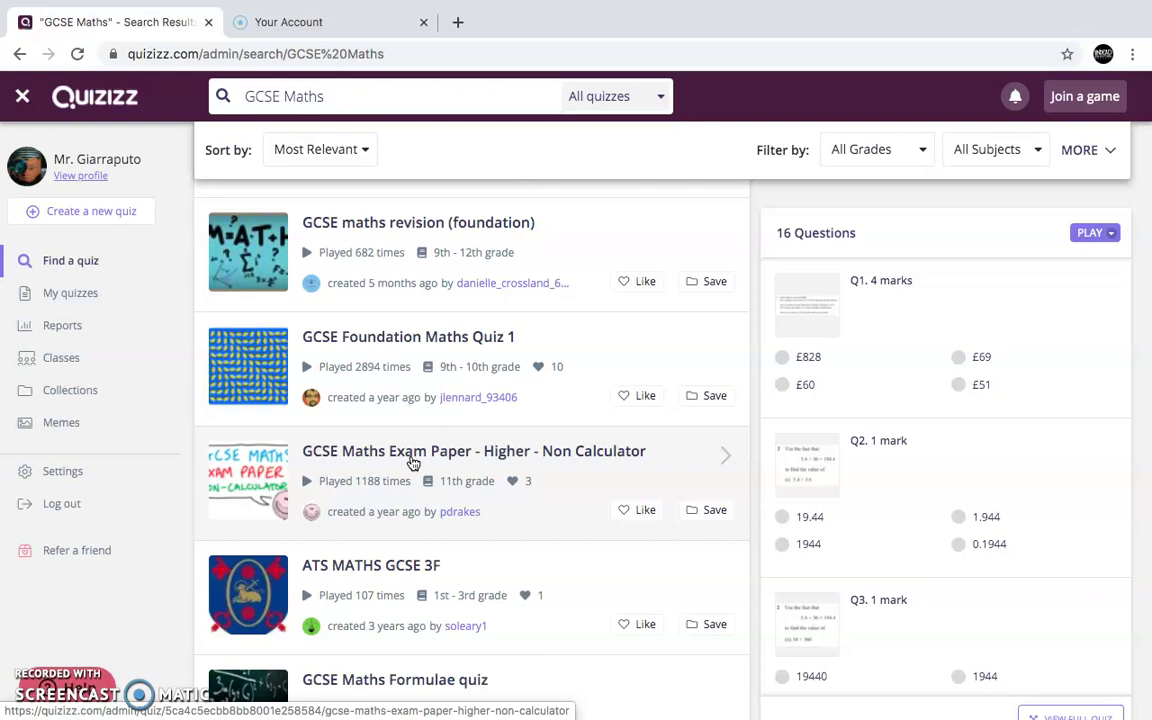
# Step: Open the GCSE Maths Exam Paper - Higher - Non Calculator quiz and look through its questions
pyautogui.click(413, 462)
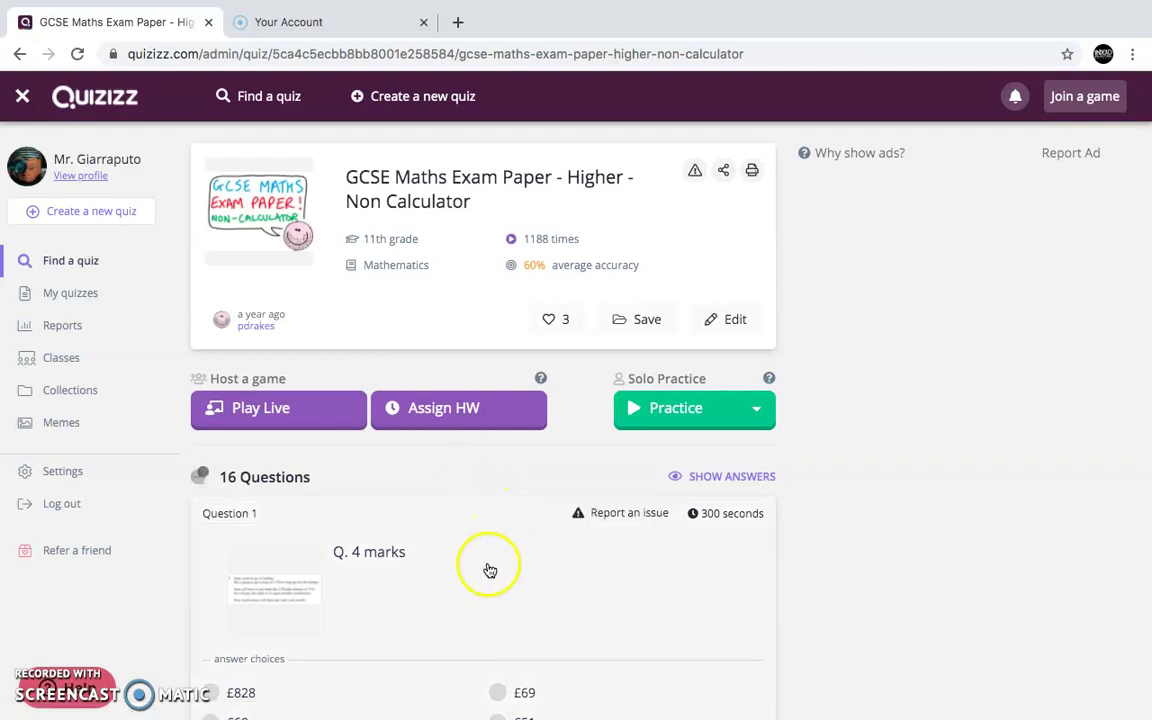
pyautogui.scroll(-6, 504, 553)
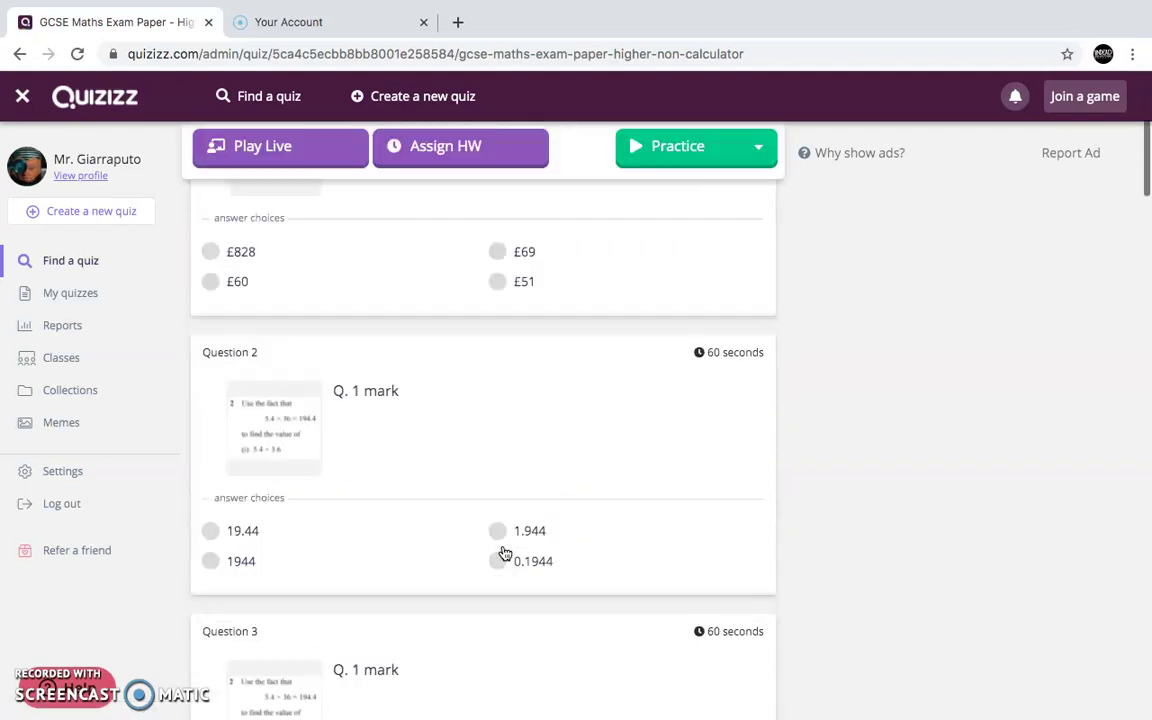
pyautogui.scroll(6, 505, 553)
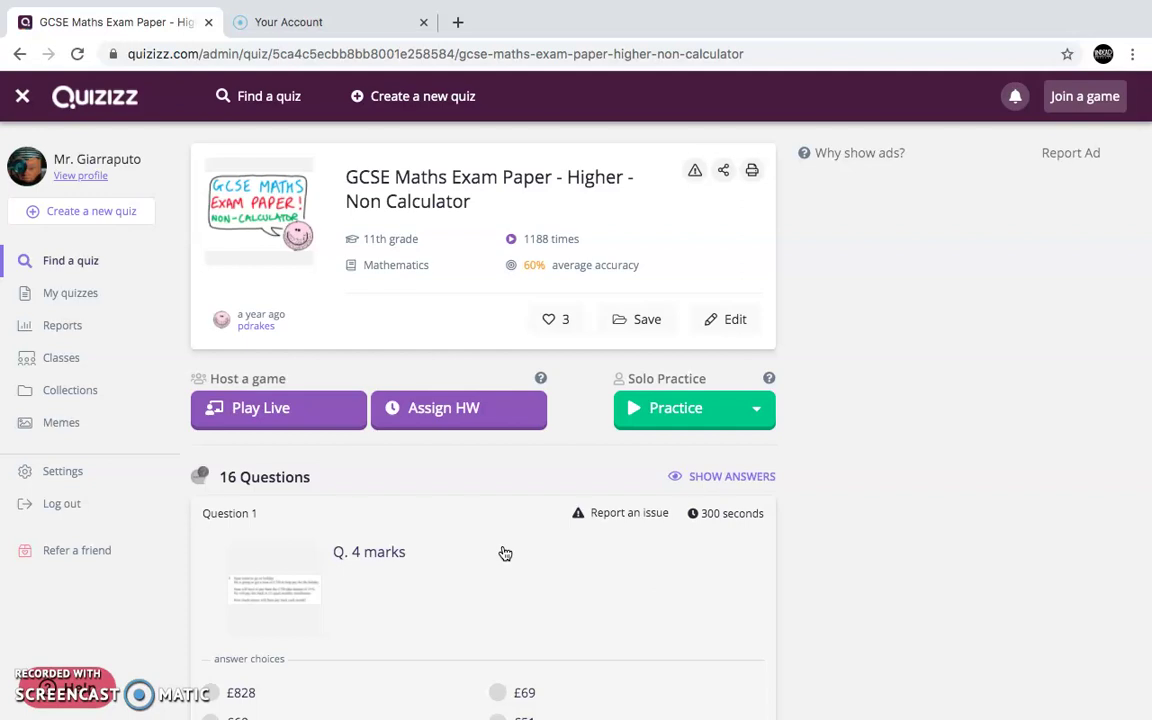
pyautogui.click(498, 582)
pyautogui.scroll(-3, 498, 590)
pyautogui.scroll(-5, 498, 596)
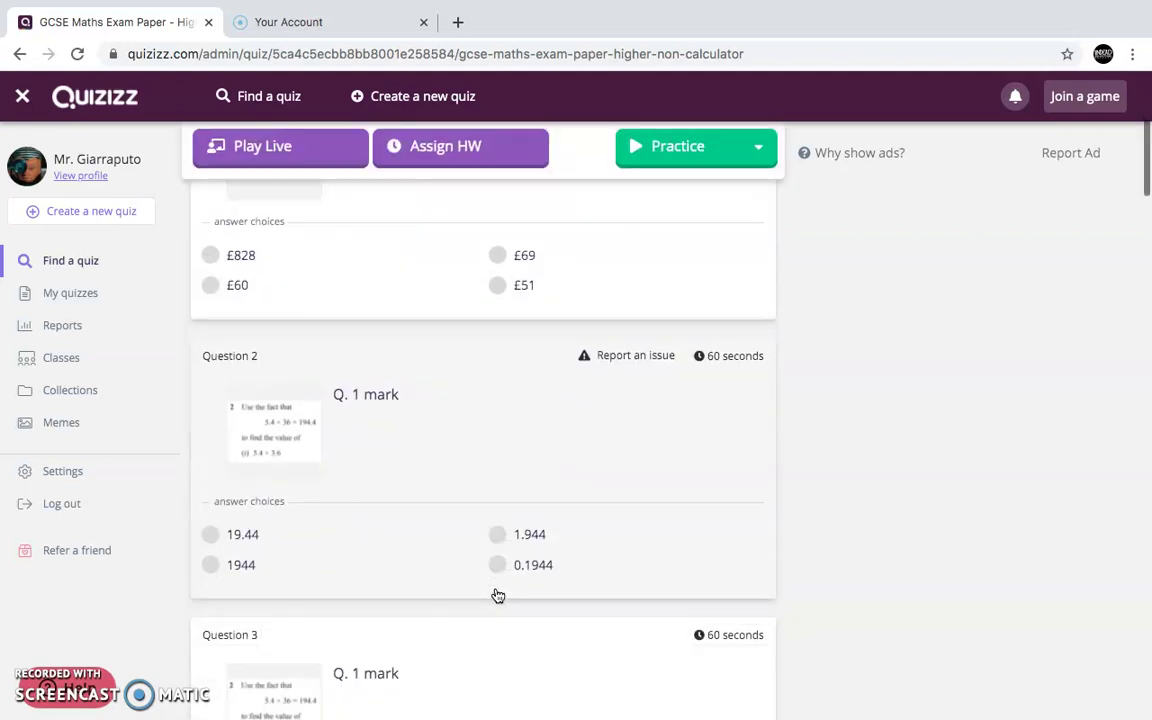
pyautogui.scroll(-3, 498, 596)
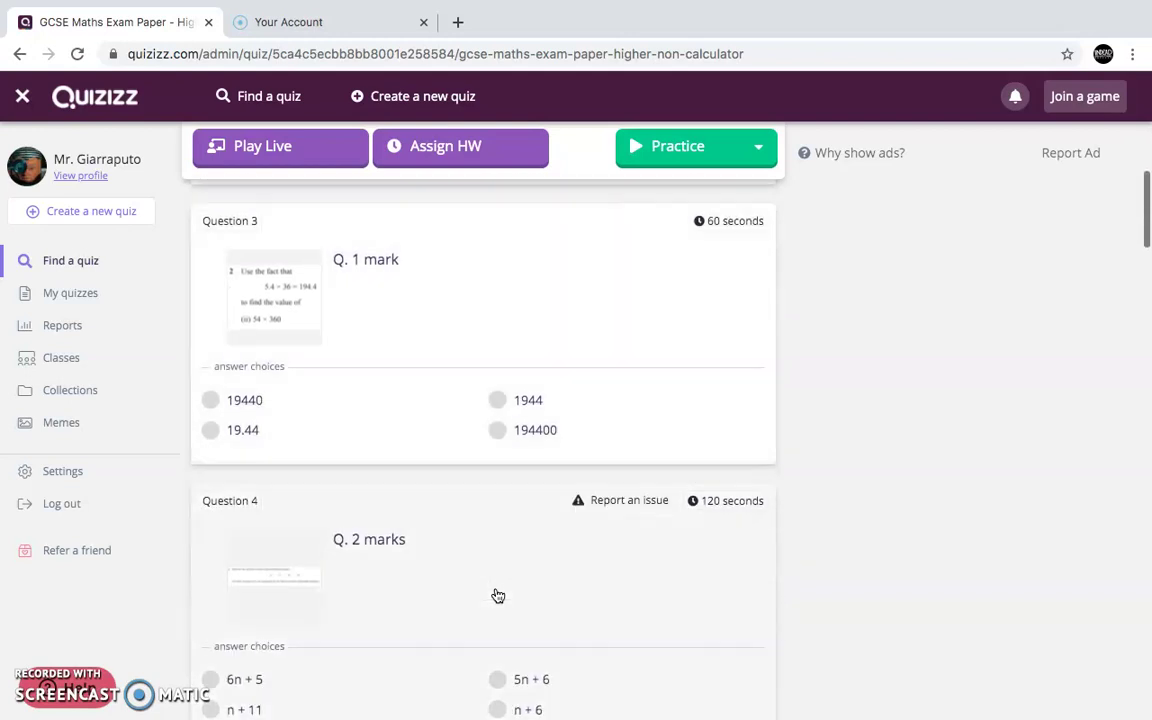
pyautogui.scroll(5, 498, 596)
pyautogui.scroll(6, 498, 596)
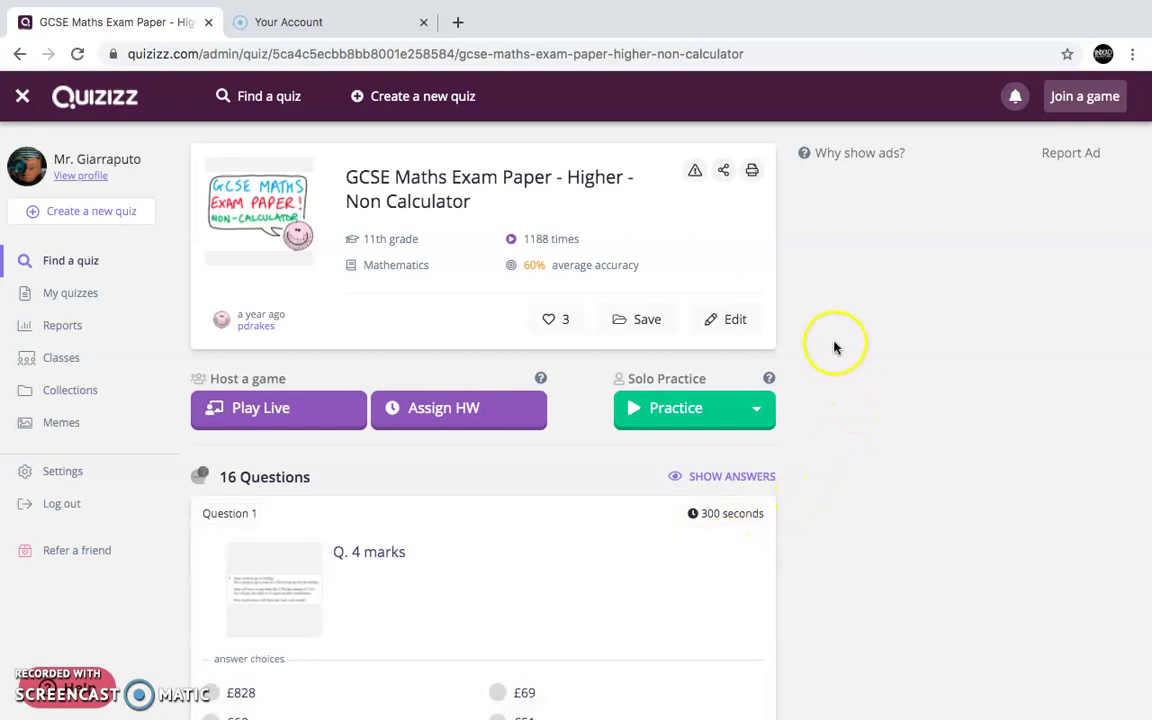
# Step: Open the exam paper quiz for editing, replace Question 1's text with "1000 mark" and save the question
pyautogui.click(722, 329)
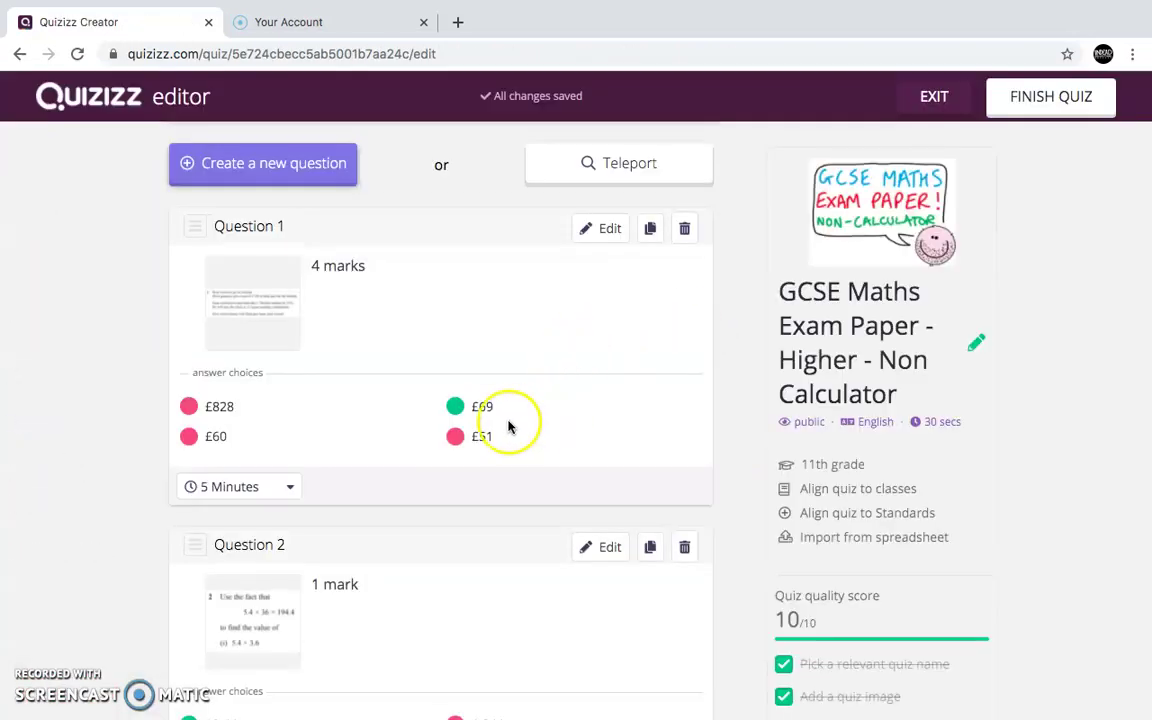
pyautogui.click(601, 232)
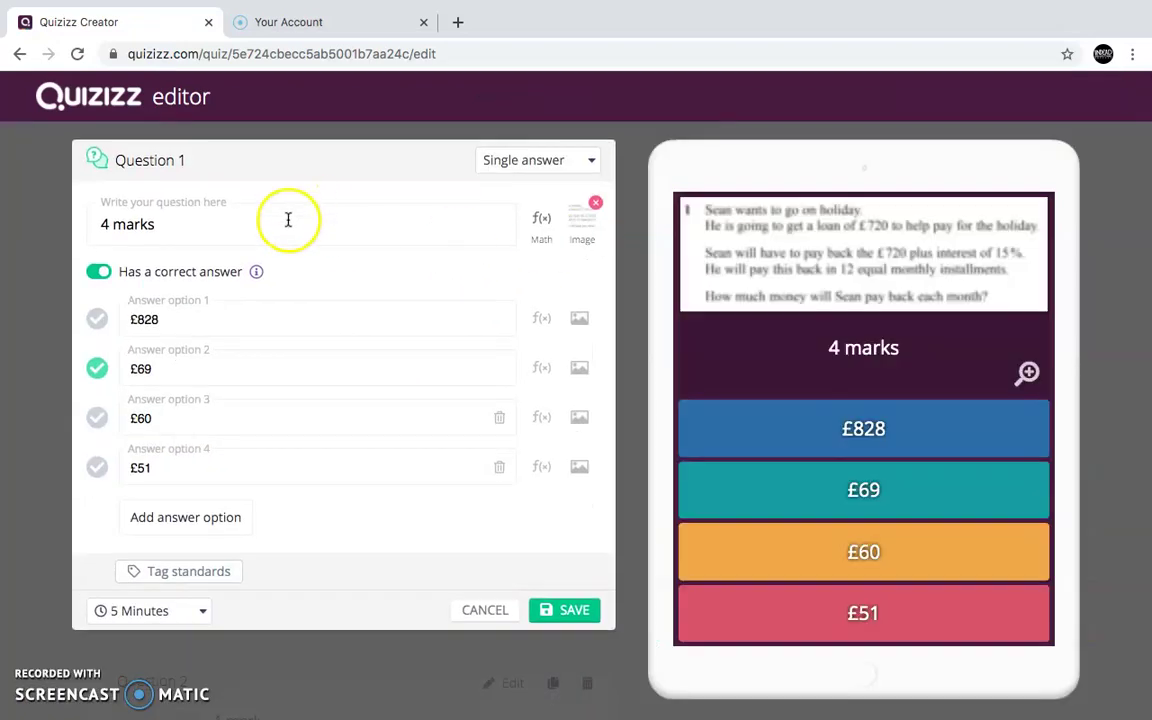
pyautogui.click(289, 218)
pyautogui.press('BackSpace')
pyautogui.press('BackSpace')
pyautogui.press('BackSpace')
pyautogui.press('BackSpace')
pyautogui.press('BackSpace')
pyautogui.press('BackSpace')
pyautogui.press('BackSpace')
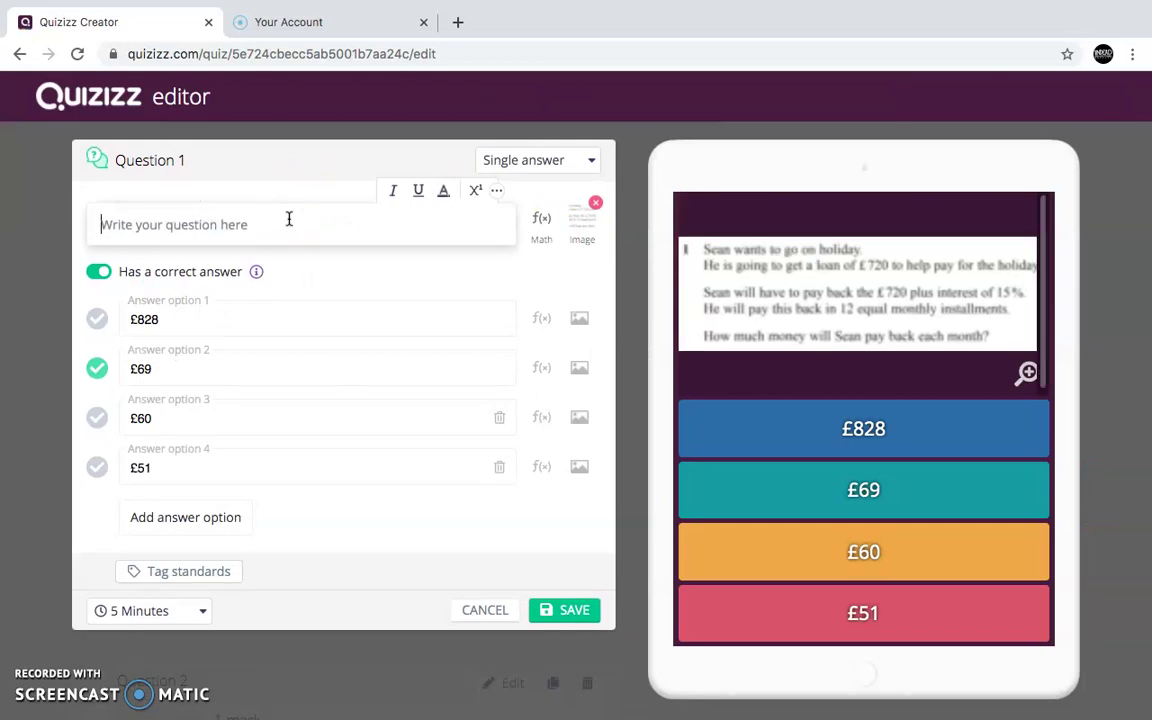
pyautogui.write('1000 mark')
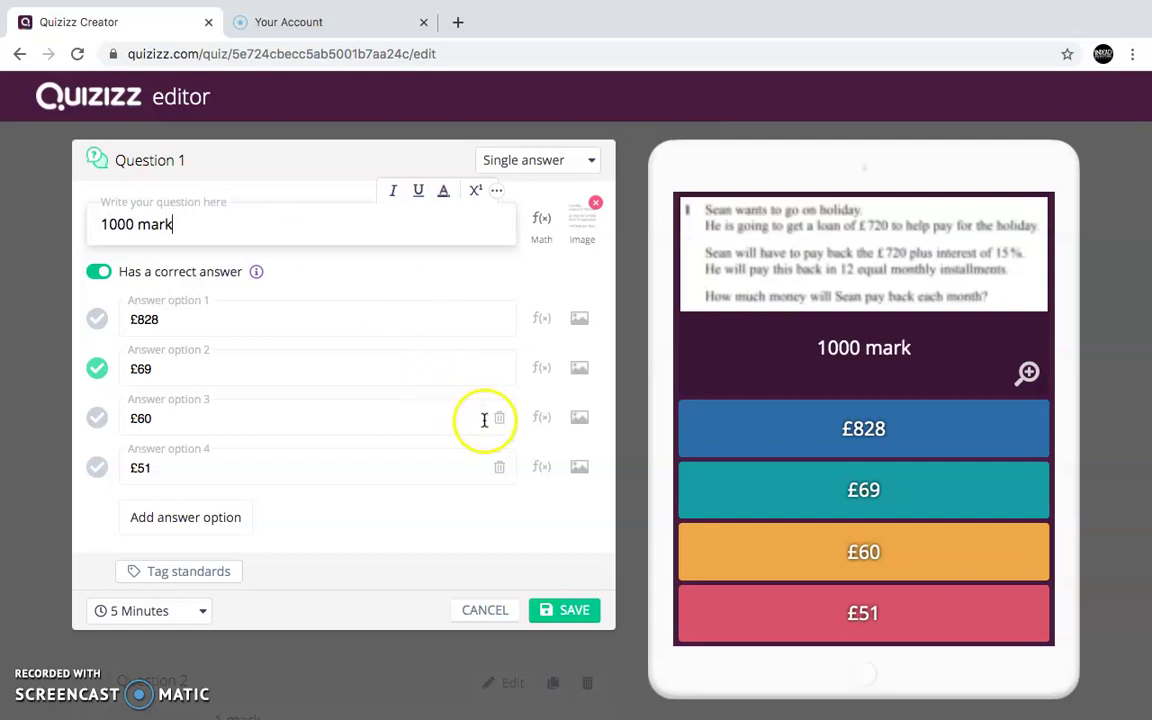
pyautogui.click(547, 617)
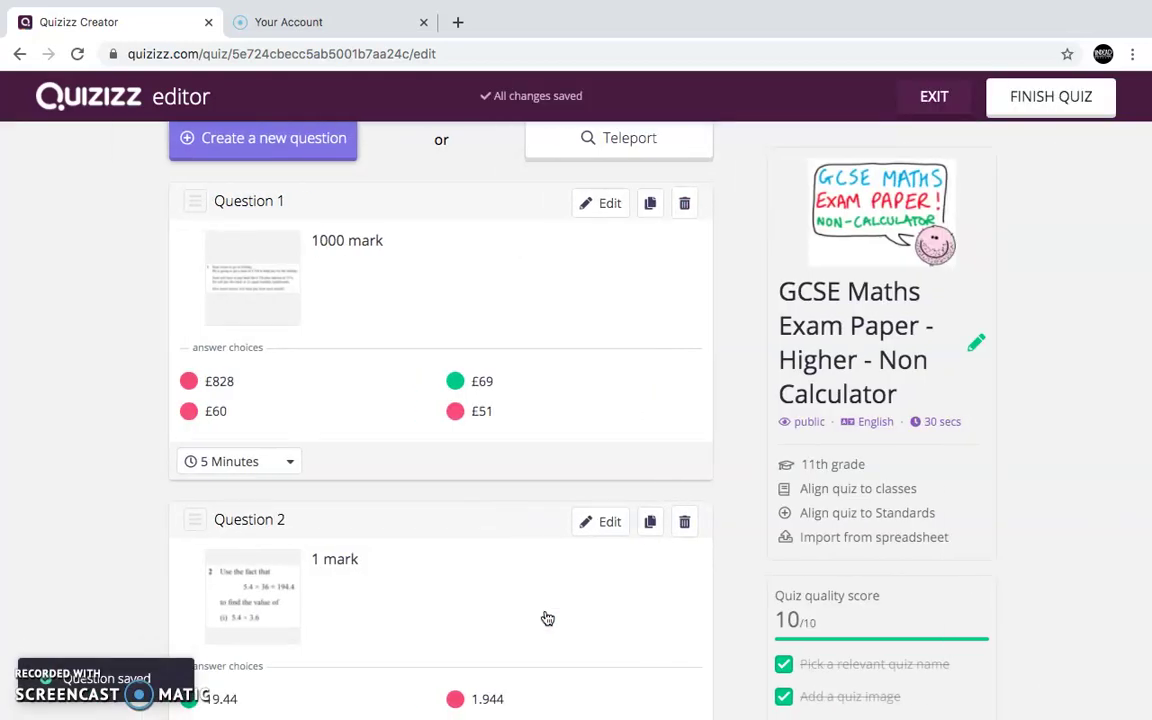
# Step: Exit the quiz editor to the draft's overview page and resume editing the draft
pyautogui.scroll(2, 592, 434)
pyautogui.click(930, 96)
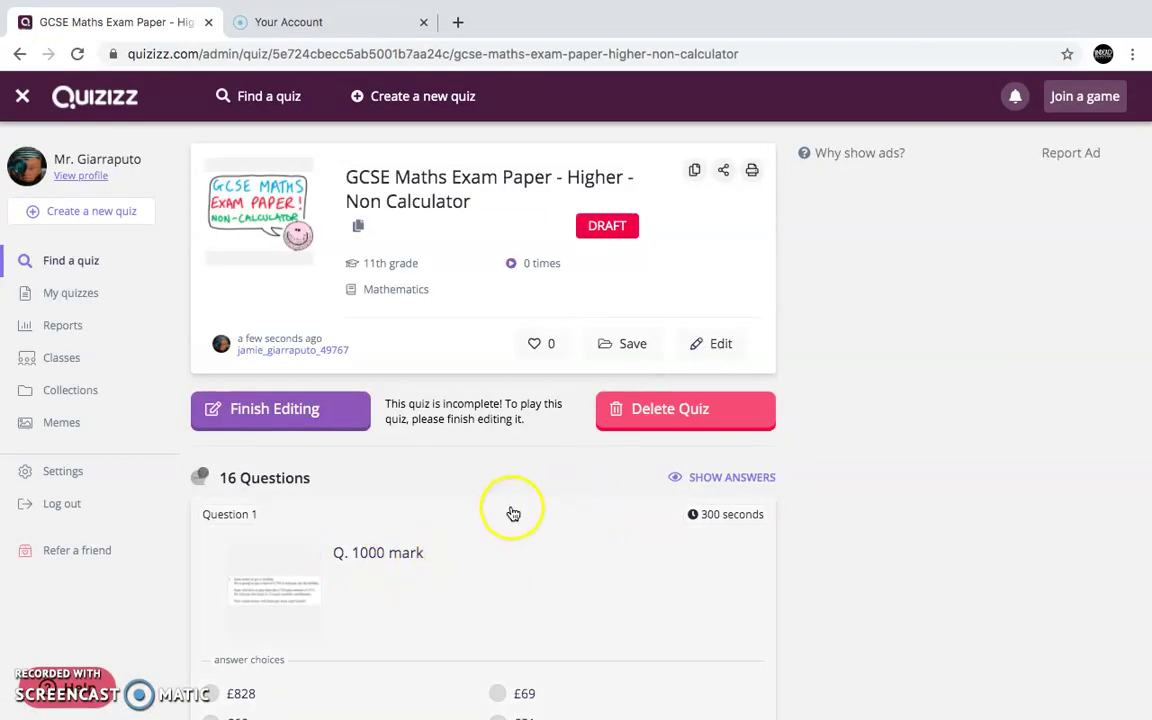
pyautogui.click(325, 410)
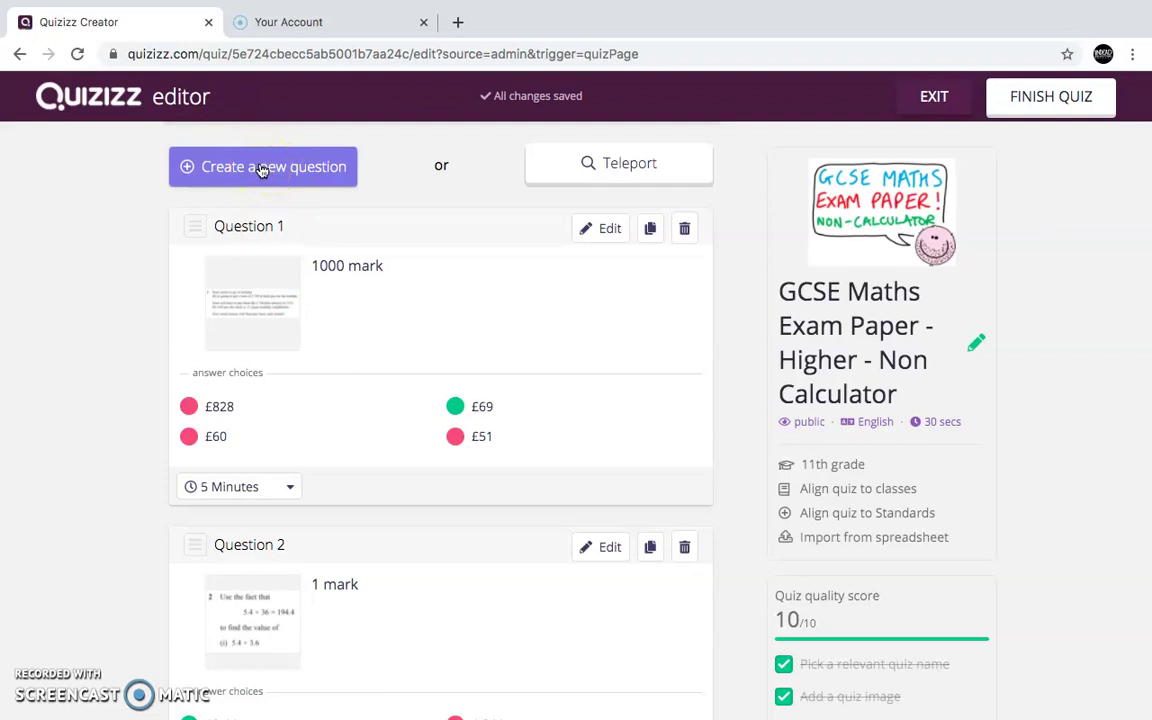
# Step: Teleport question 1 of GCSE Maths Exam Paper - Higher - Non Calculator 2 into the quiz
pyautogui.click(330, 170)
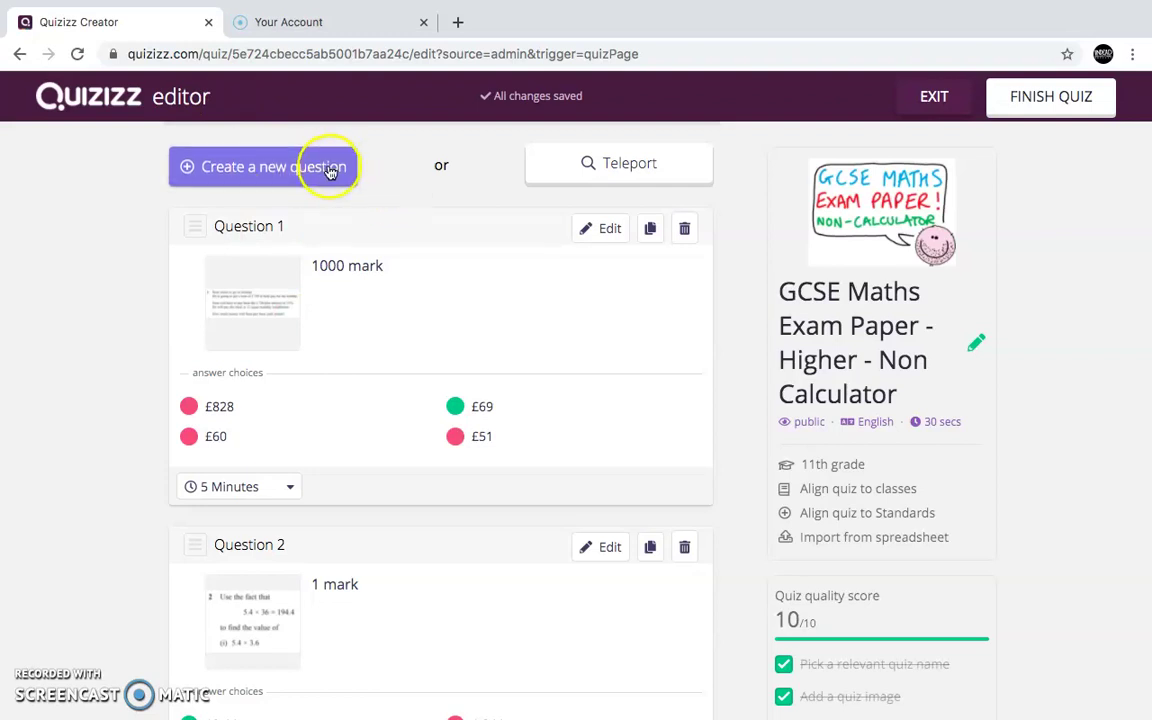
pyautogui.click(640, 167)
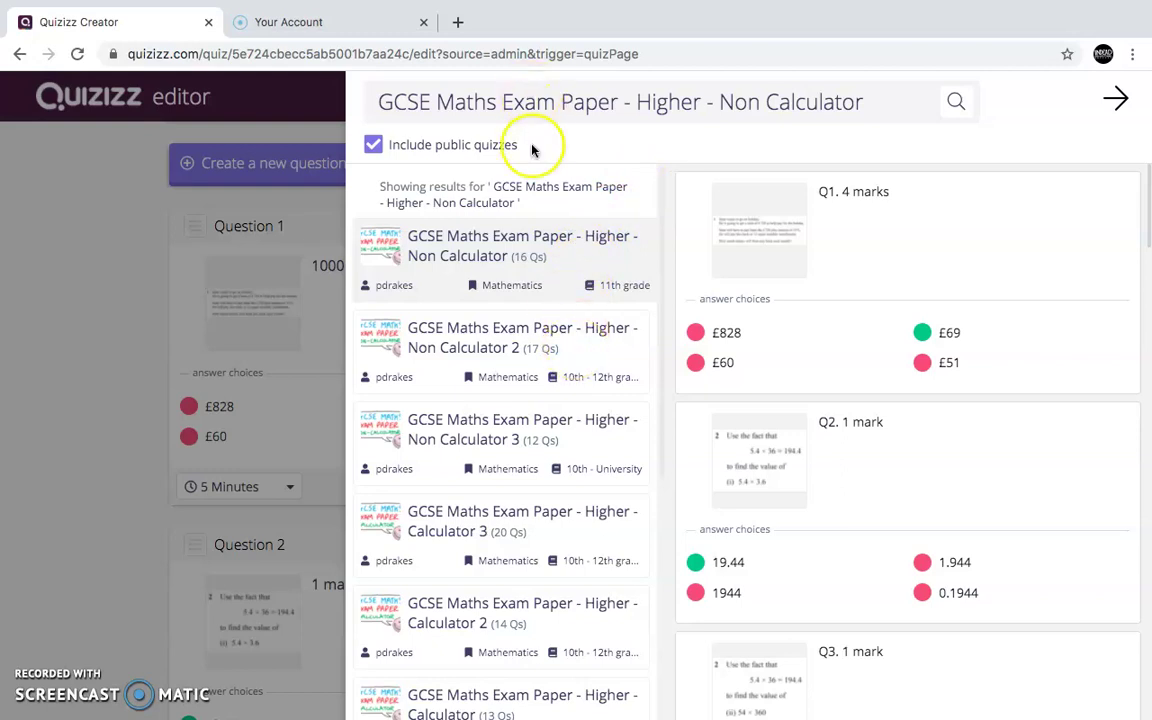
pyautogui.click(526, 352)
pyautogui.moveTo(830, 278)
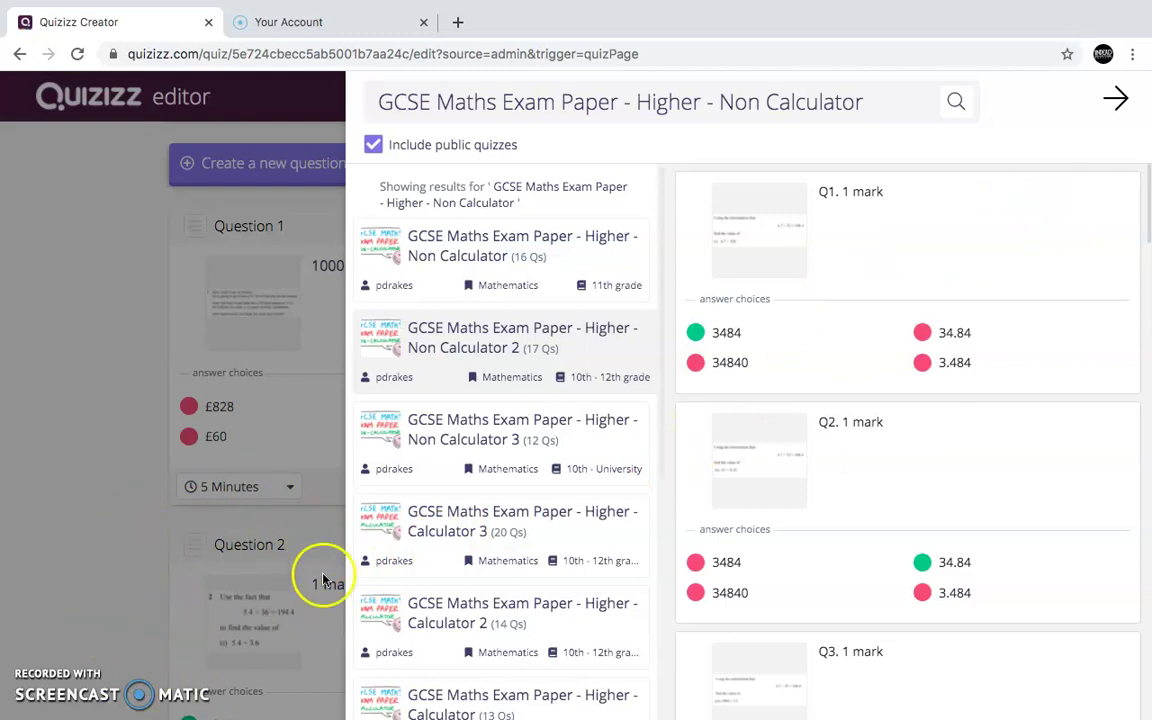
pyautogui.moveTo(892, 231)
pyautogui.click(1079, 201)
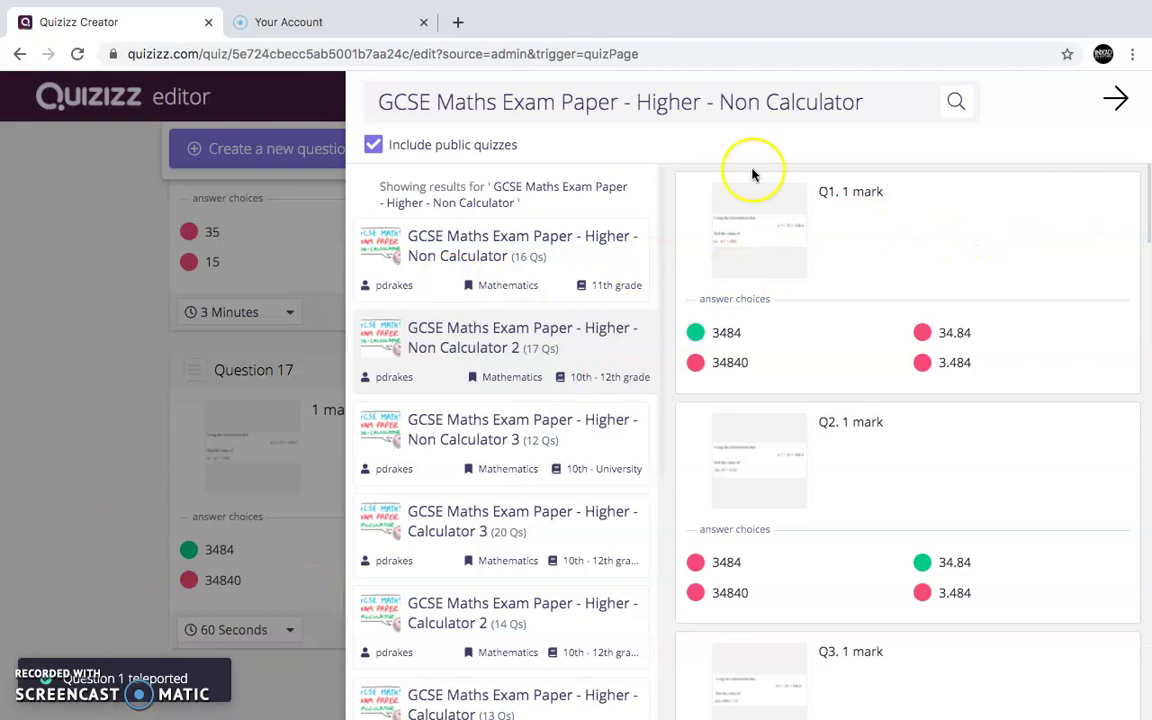
pyautogui.click(1115, 98)
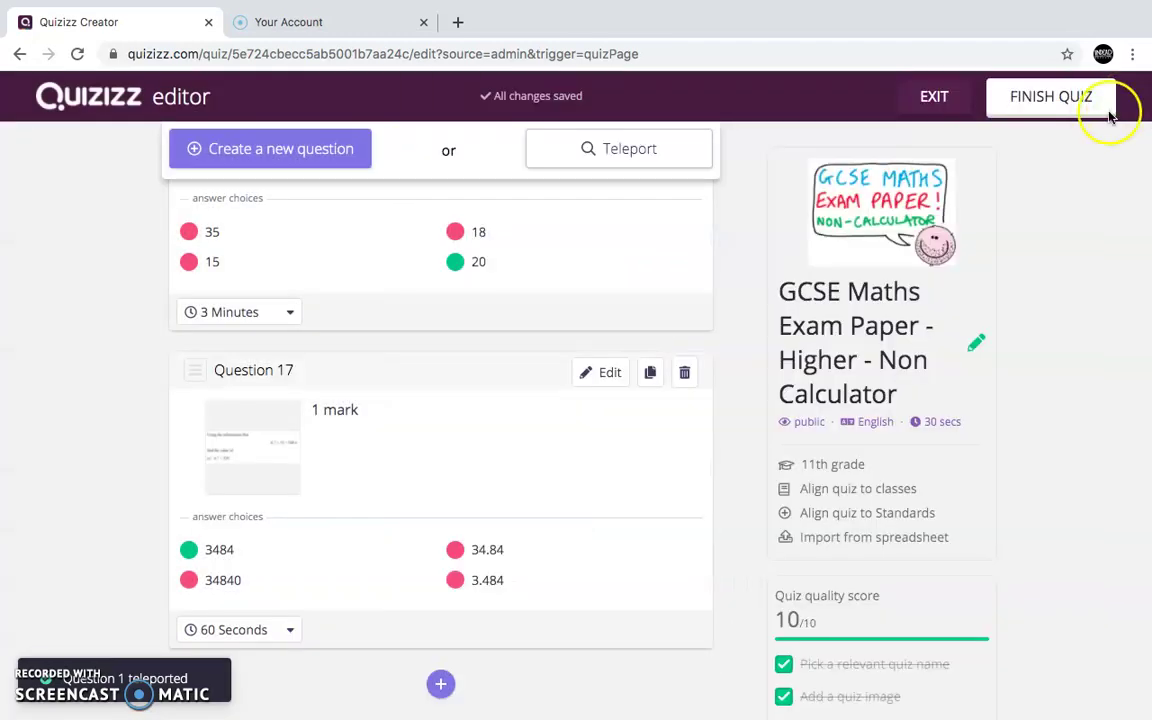
# Step: Finish the quiz, keeping its name, with Educator Professional Development as the relevant class, and publish it
pyautogui.scroll(20, 707, 373)
pyautogui.scroll(15, 707, 373)
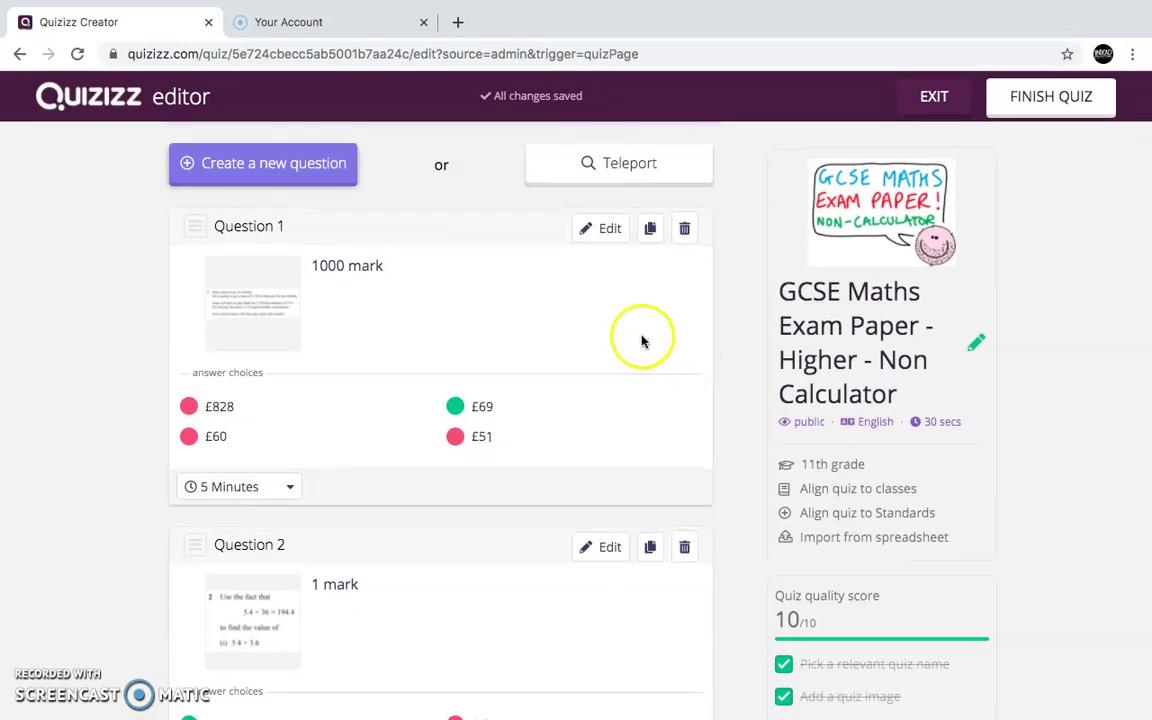
pyautogui.click(1000, 101)
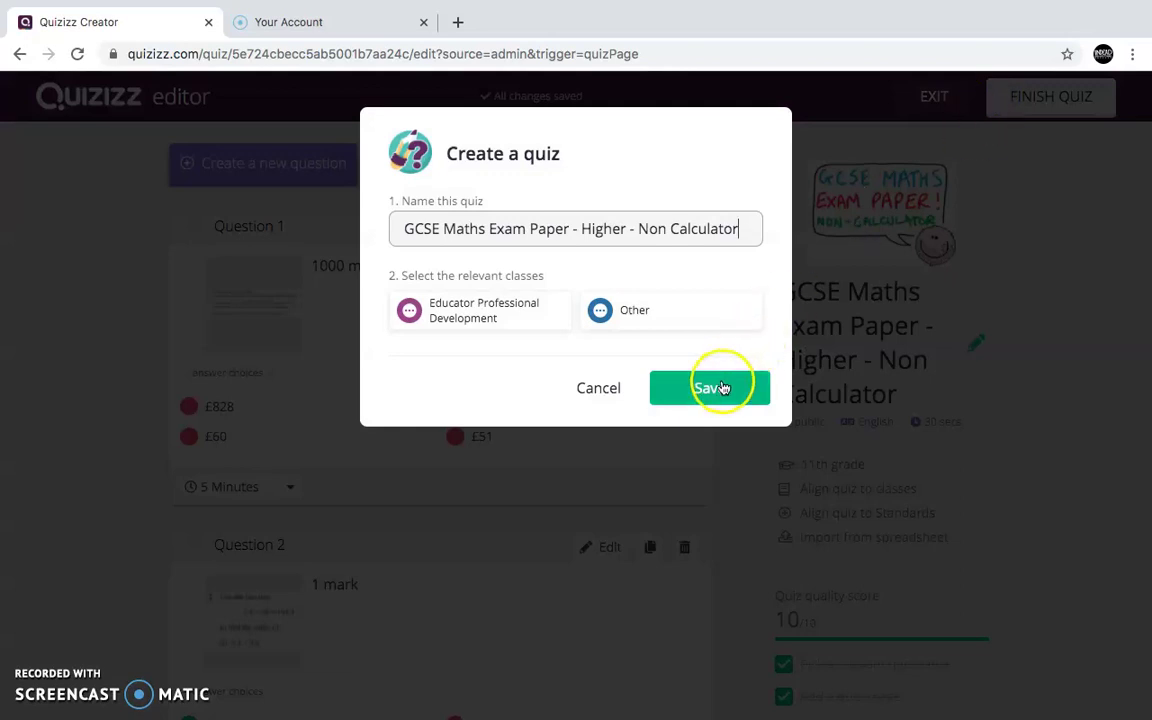
pyautogui.click(497, 320)
pyautogui.click(702, 388)
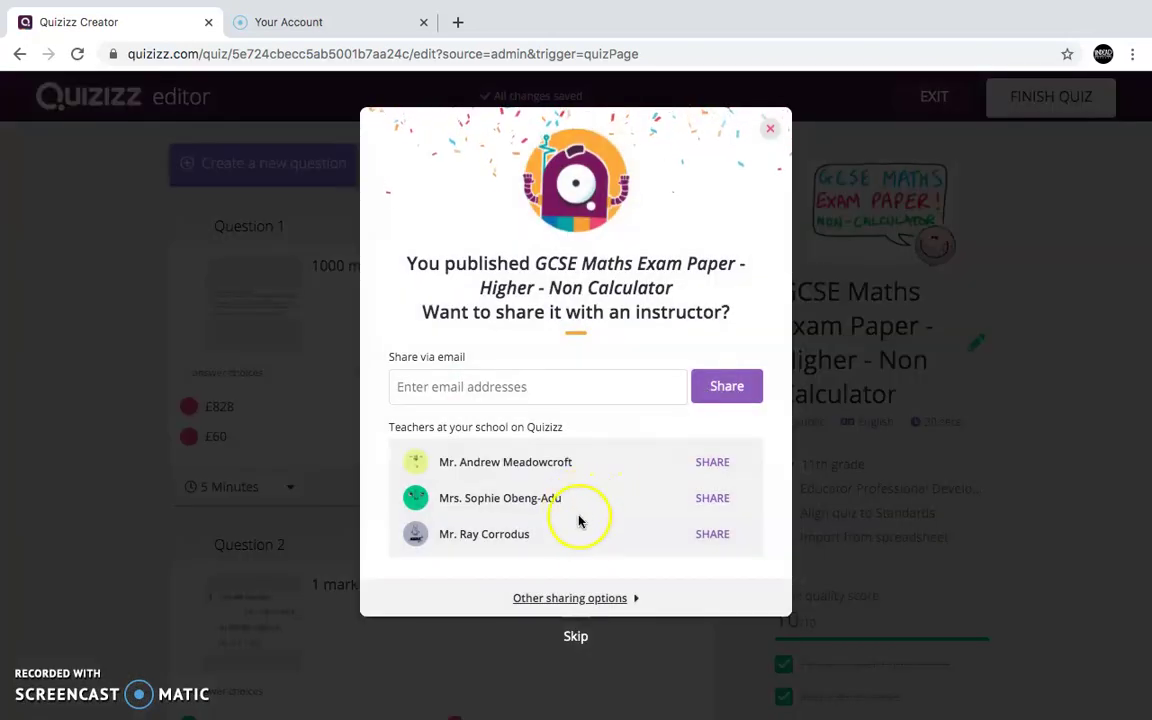
pyautogui.scroll(-1, 582, 539)
pyautogui.scroll(1, 582, 539)
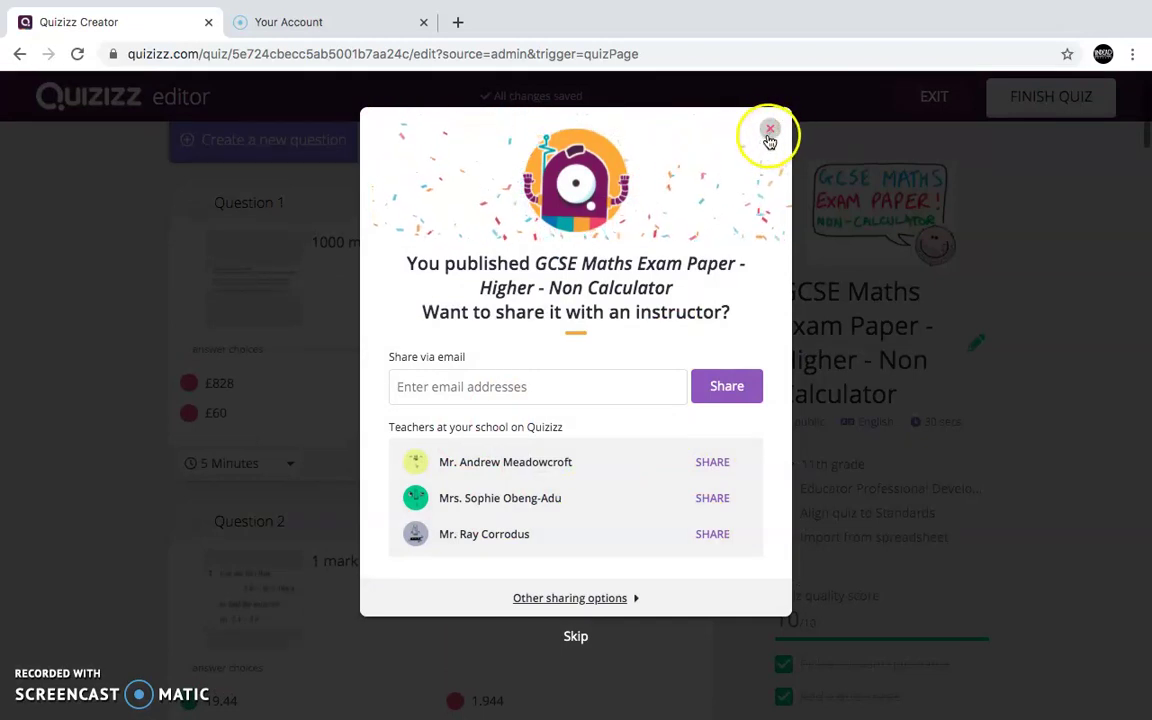
# Step: Skip sharing the published quiz, host it as a live game in Classic mode and end that game
pyautogui.click(578, 634)
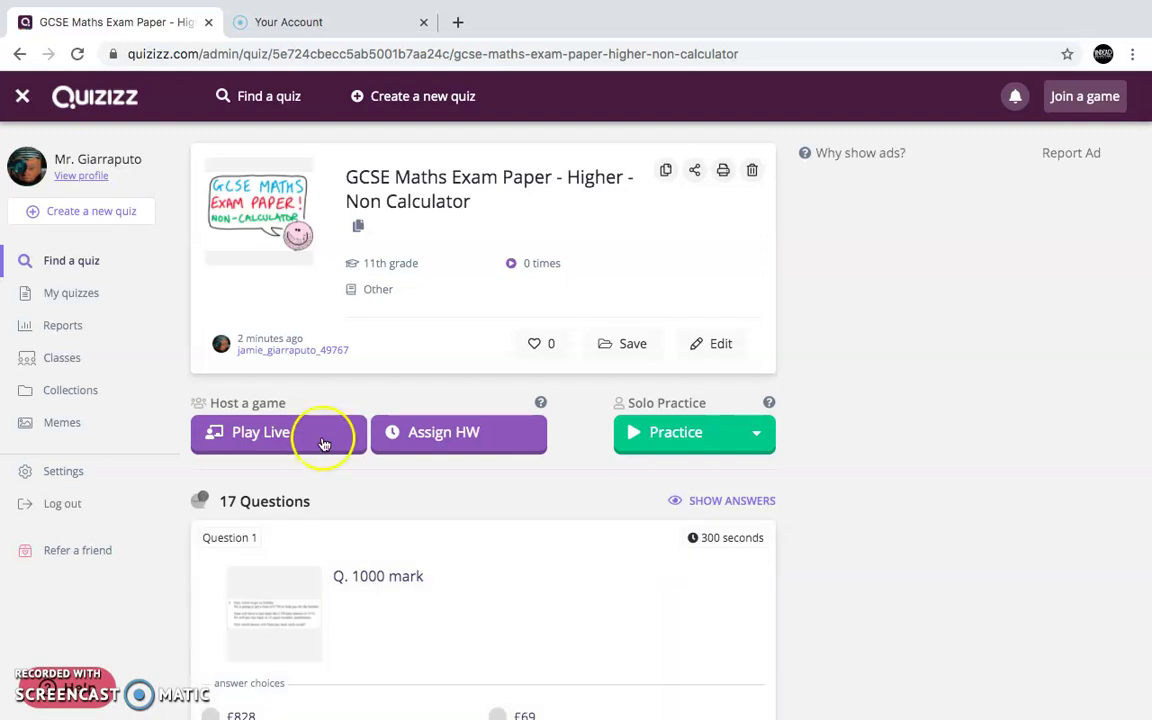
pyautogui.click(281, 434)
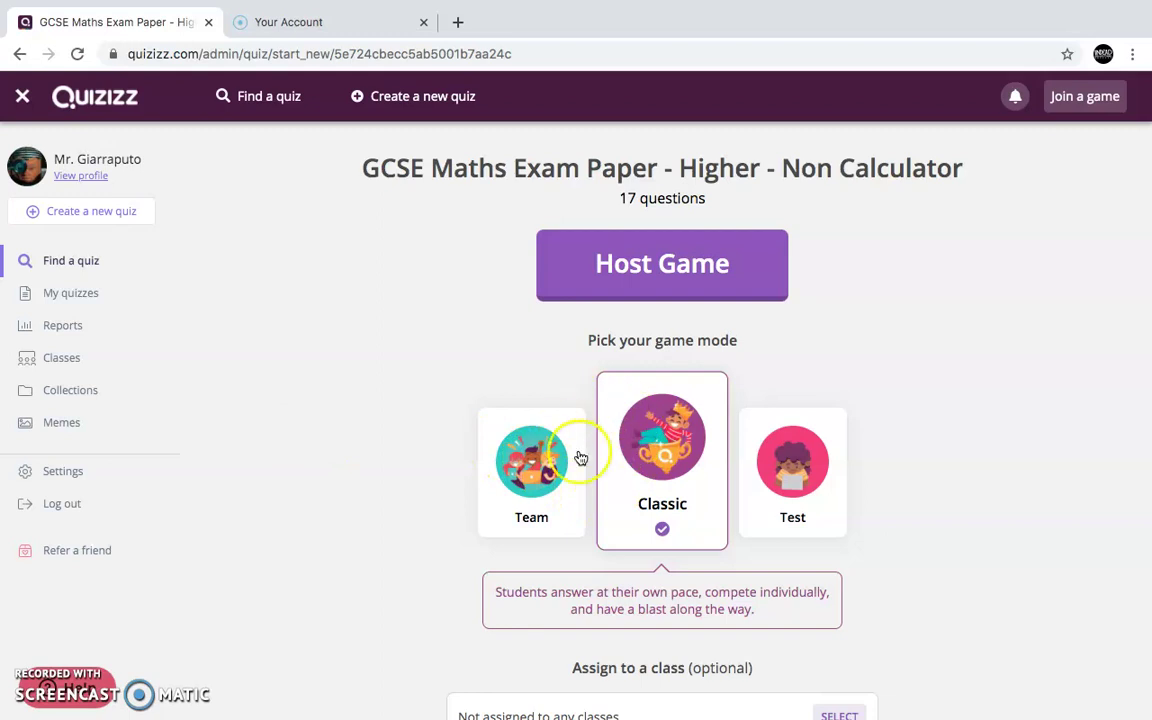
pyautogui.click(640, 277)
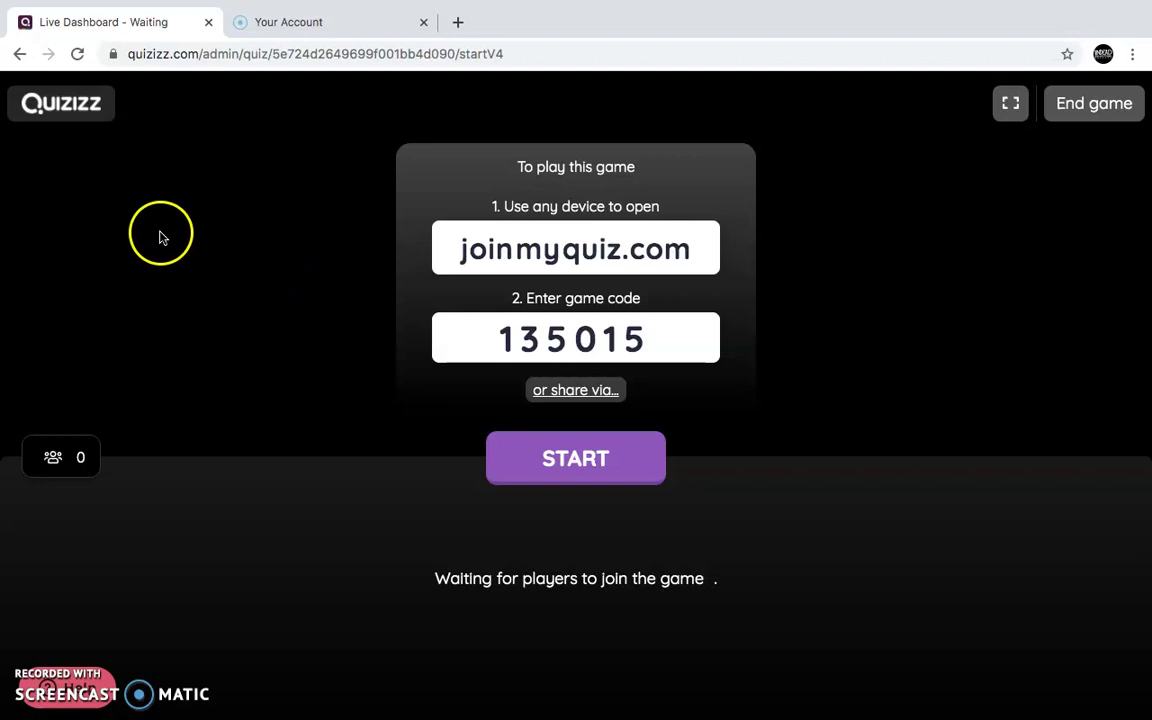
pyautogui.click(1068, 115)
pyautogui.click(1085, 188)
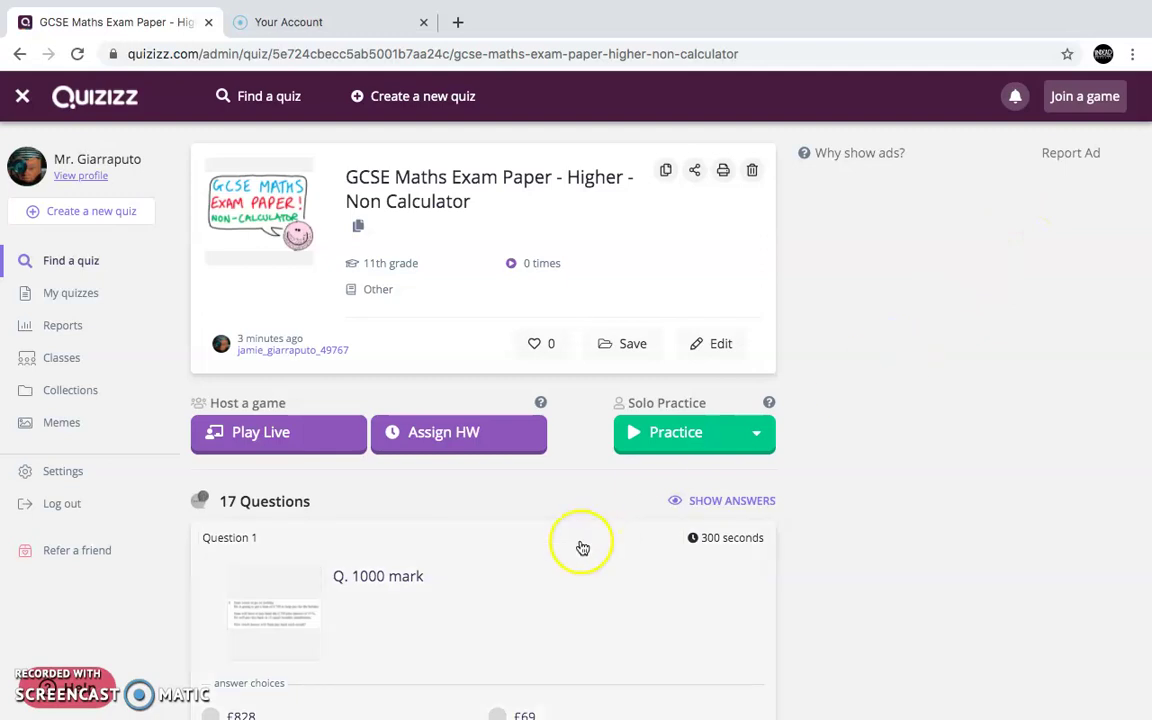
# Step: Set up the quiz as a homework assignment with a completion deadline of Mar 20th, 09:00 AM
pyautogui.click(450, 442)
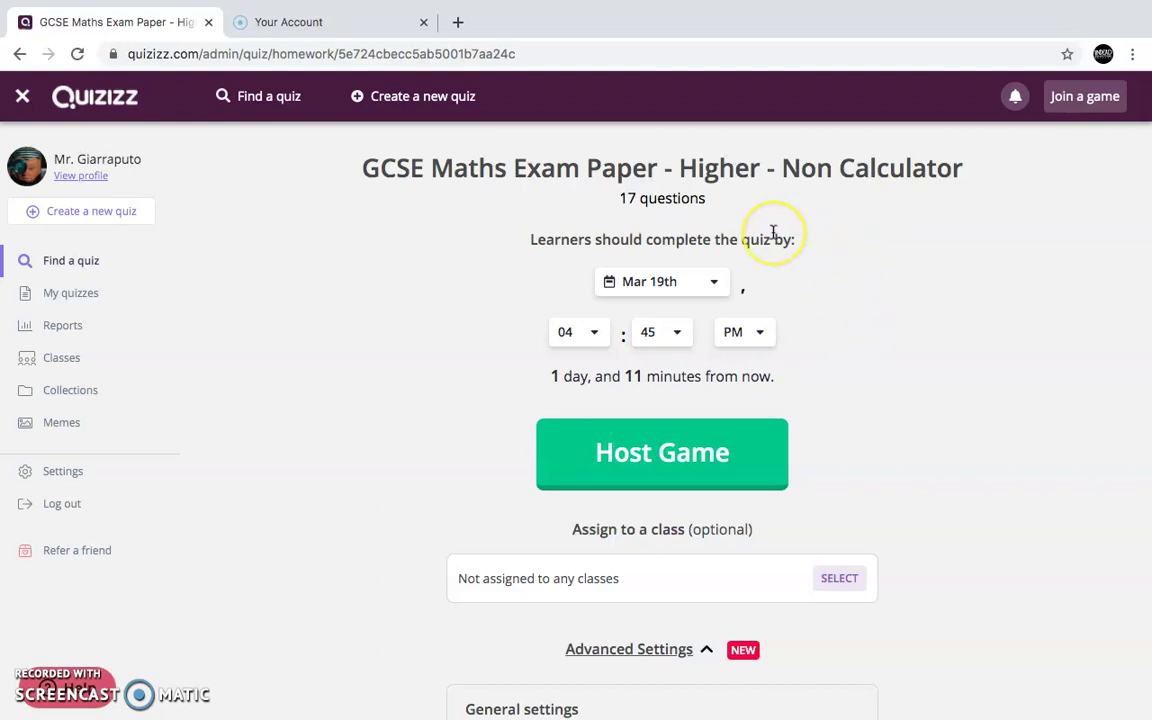
pyautogui.click(719, 280)
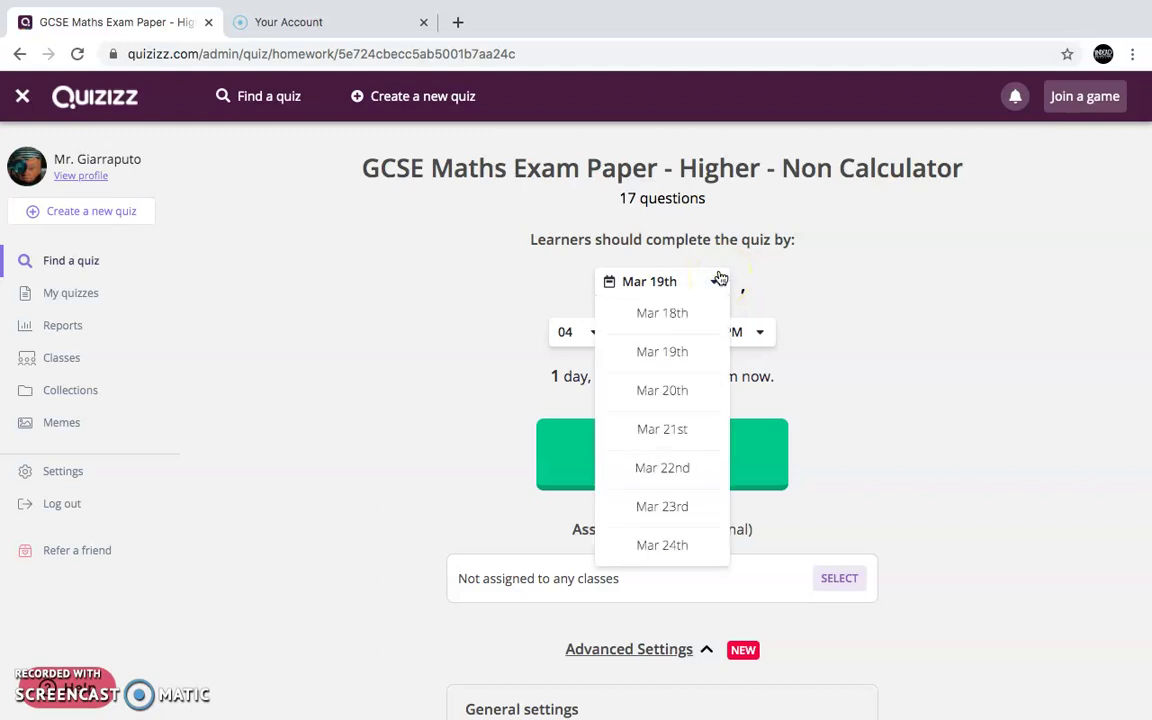
pyautogui.click(674, 396)
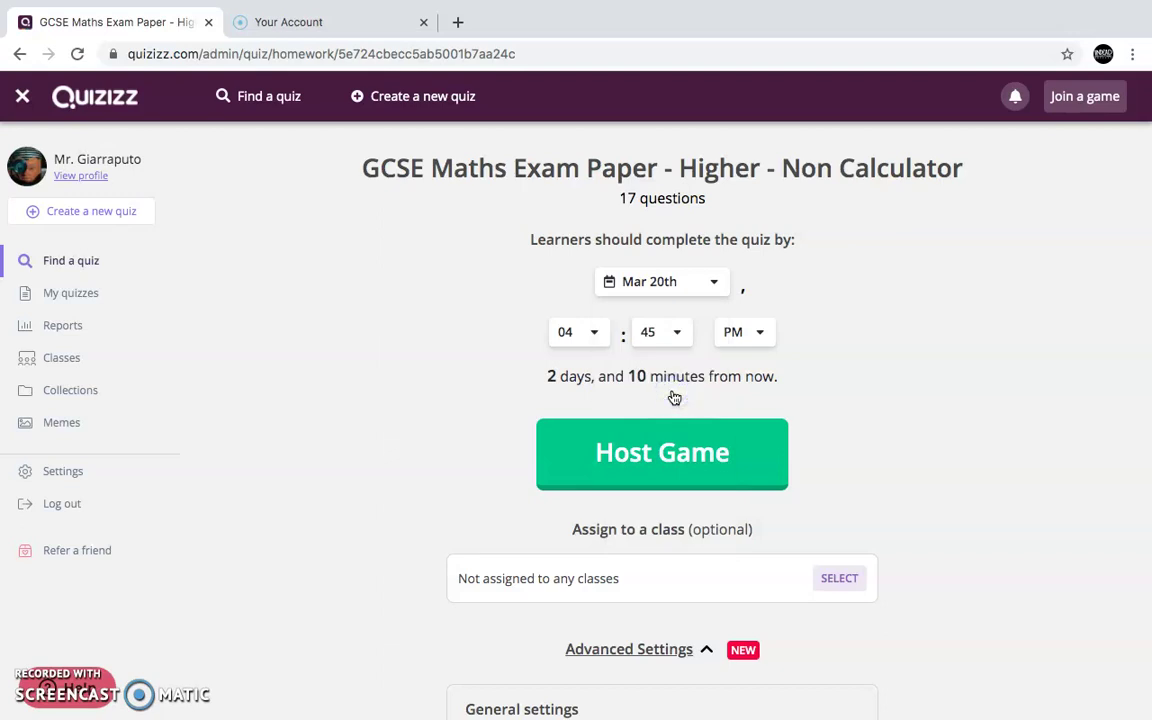
pyautogui.click(590, 332)
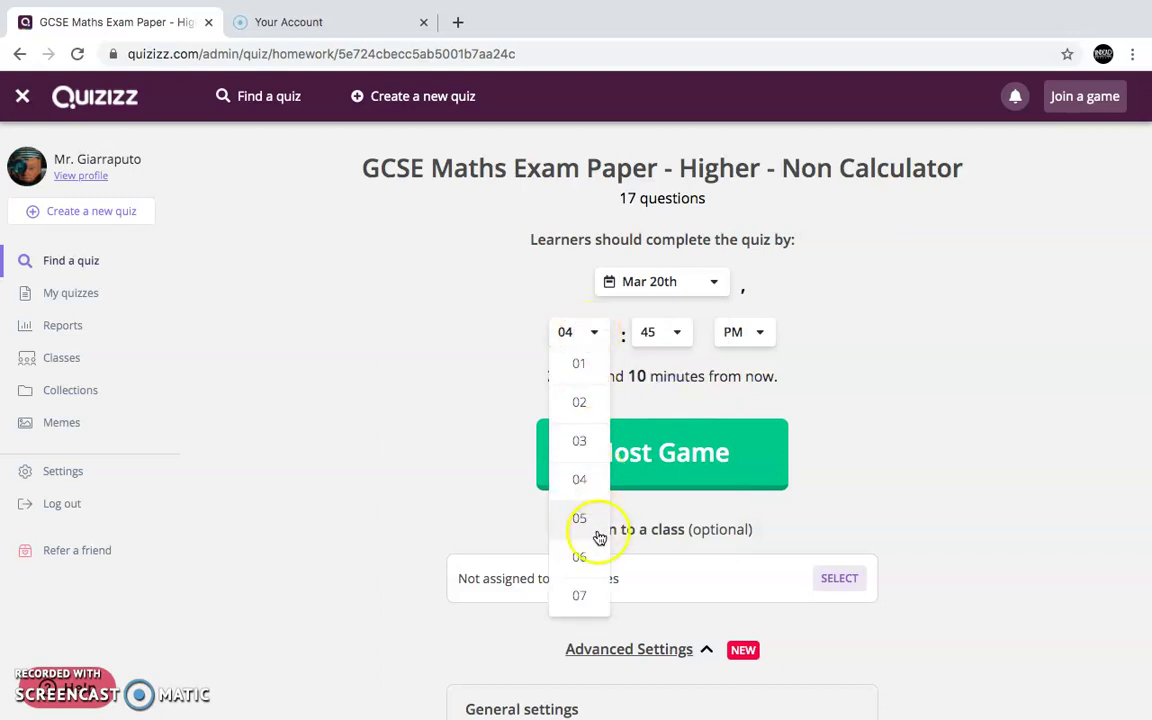
pyautogui.scroll(-1, 581, 548)
pyautogui.click(577, 591)
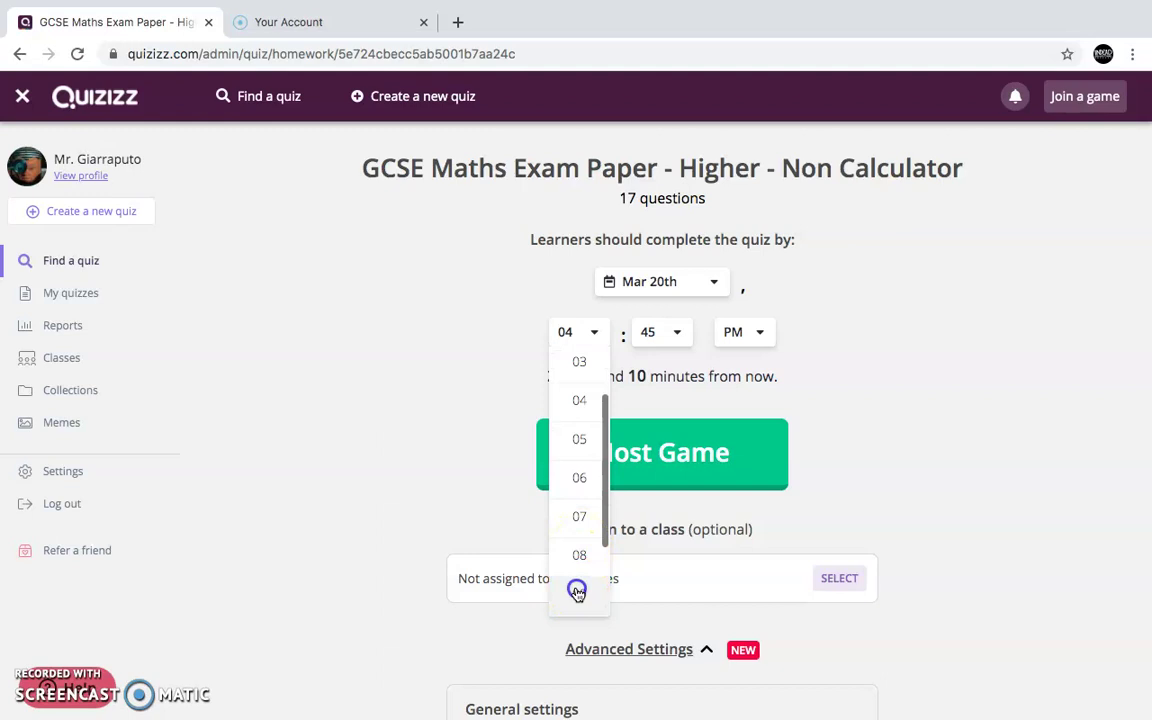
pyautogui.click(674, 329)
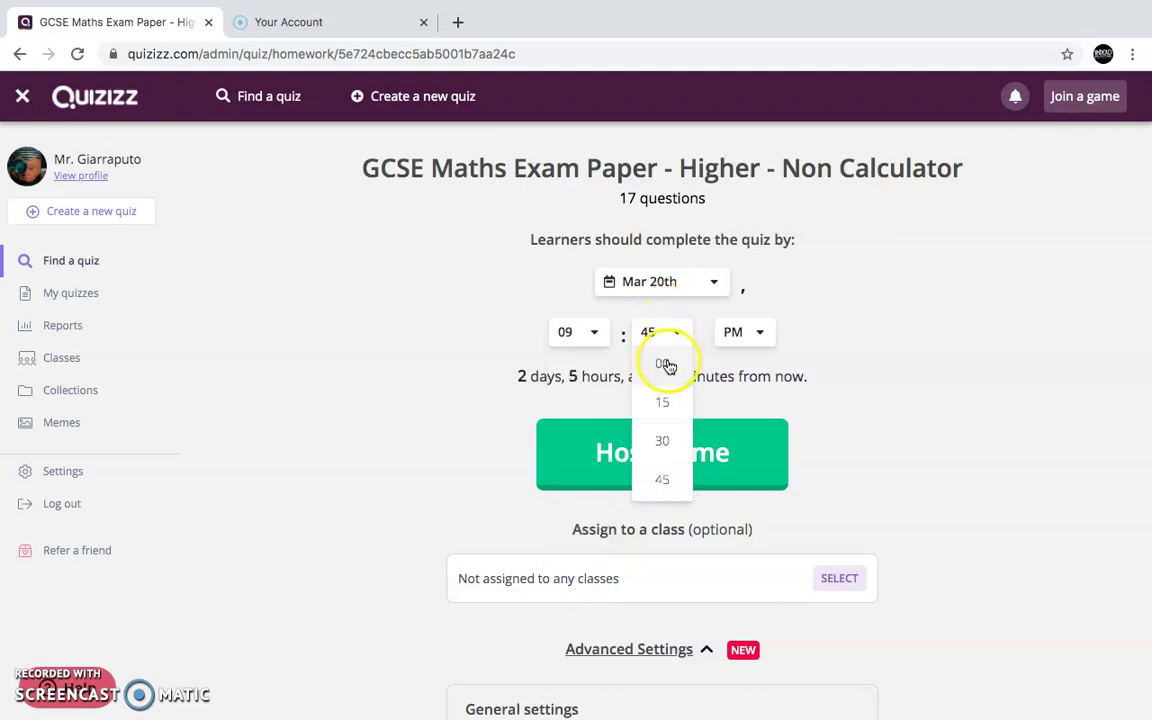
pyautogui.click(667, 366)
pyautogui.click(746, 332)
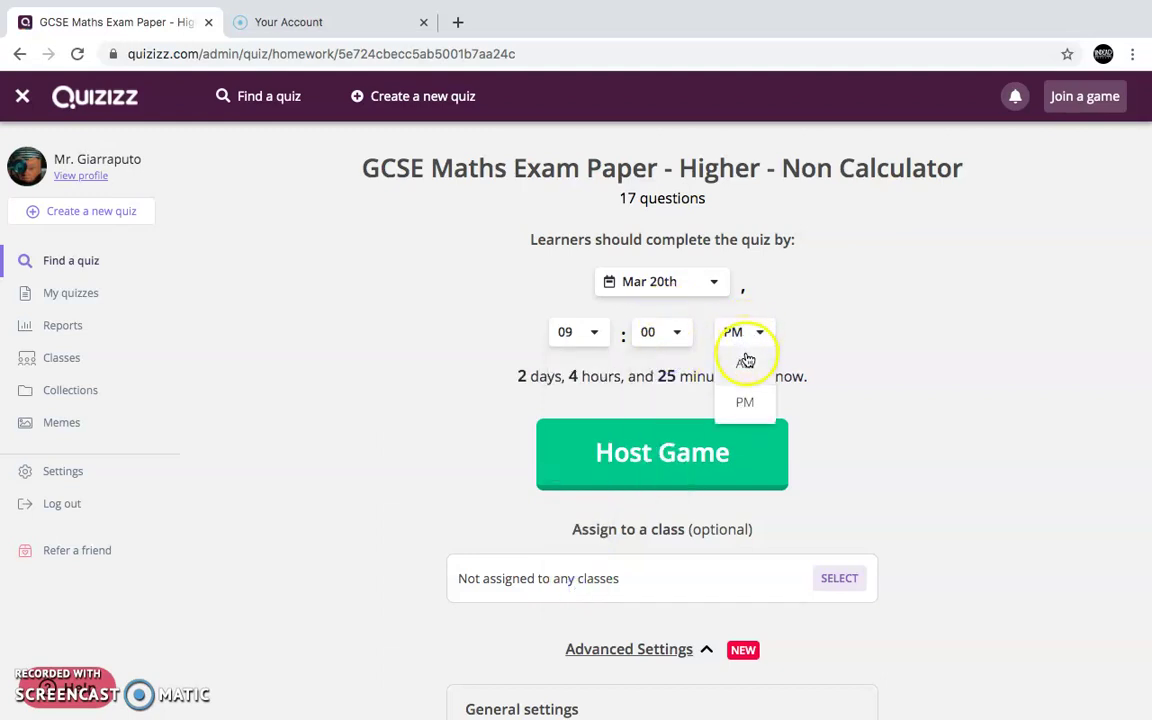
pyautogui.click(746, 361)
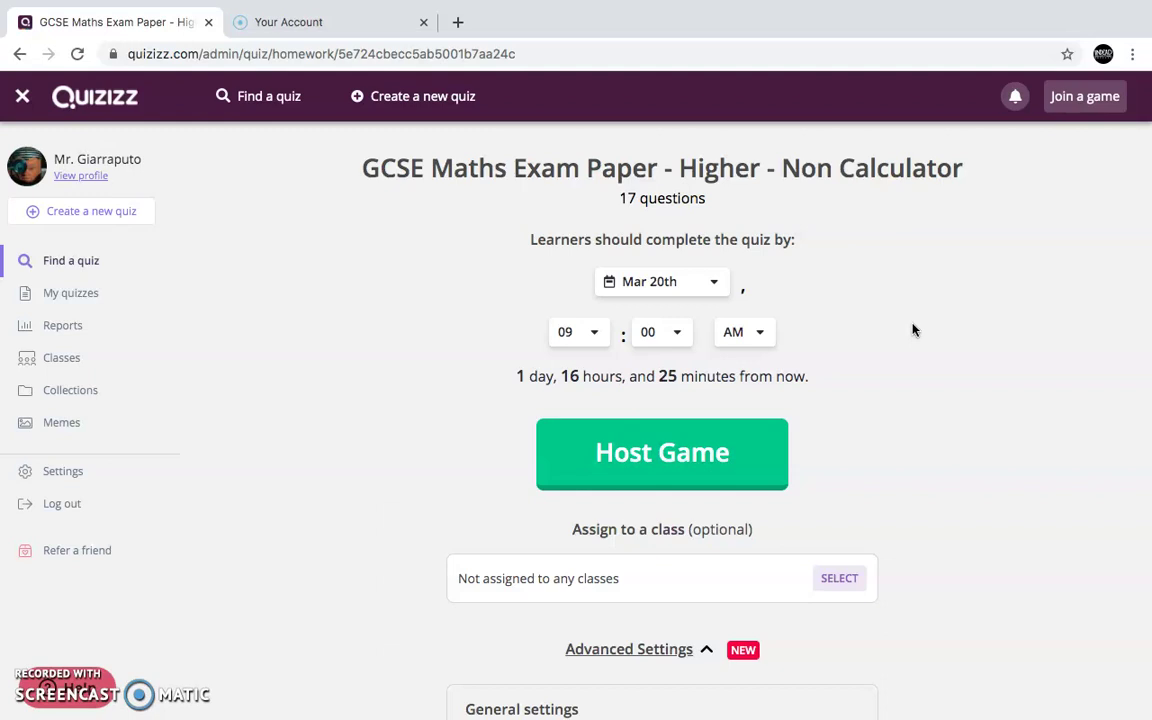
# Step: Host the homework game without assigning it to a class, and end that game
pyautogui.click(930, 375)
pyautogui.scroll(-1, 938, 407)
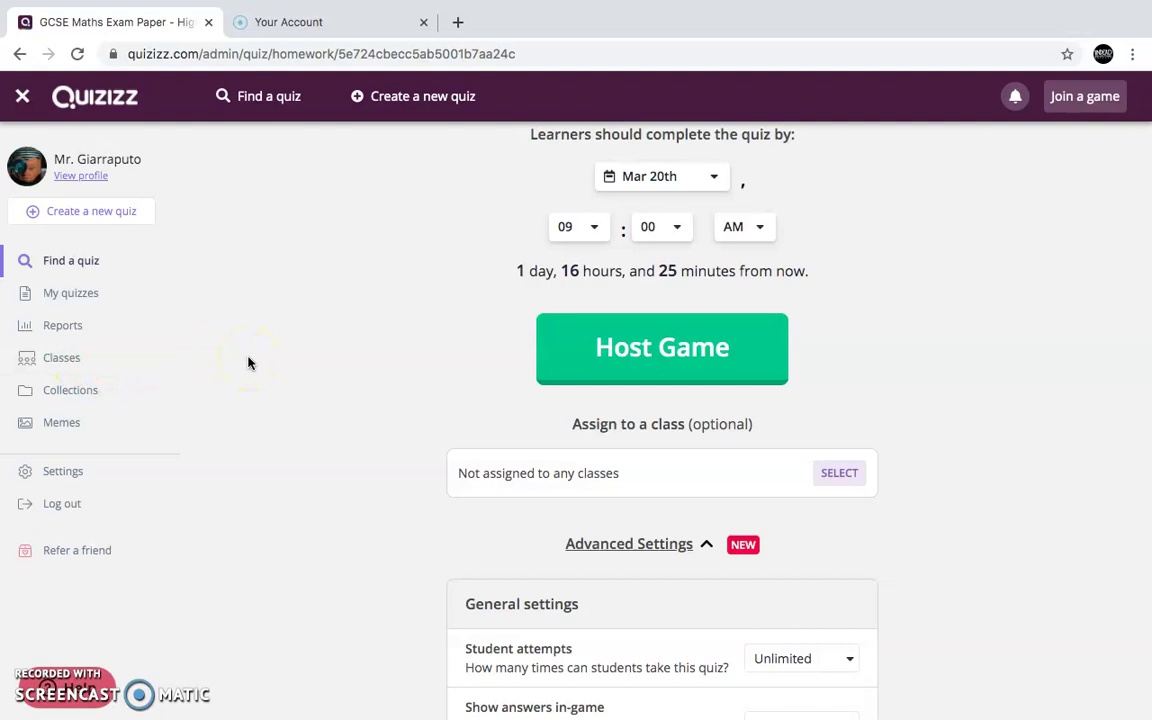
pyautogui.scroll(-2, 1037, 468)
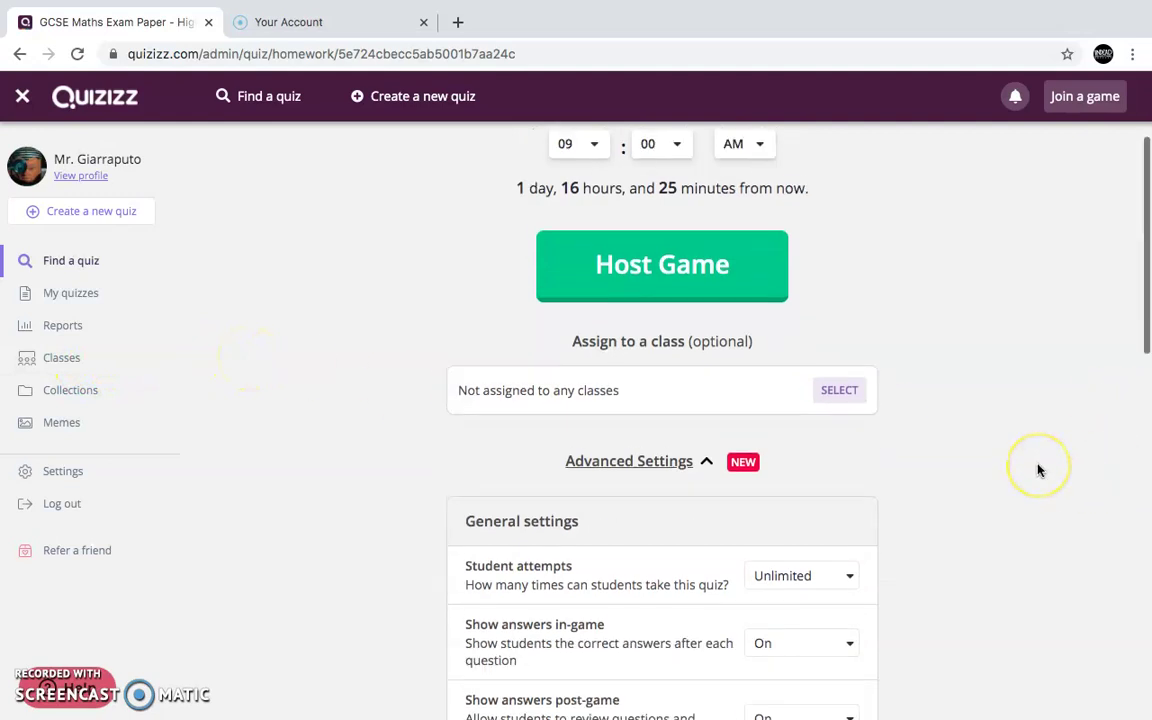
pyautogui.scroll(4, 1037, 470)
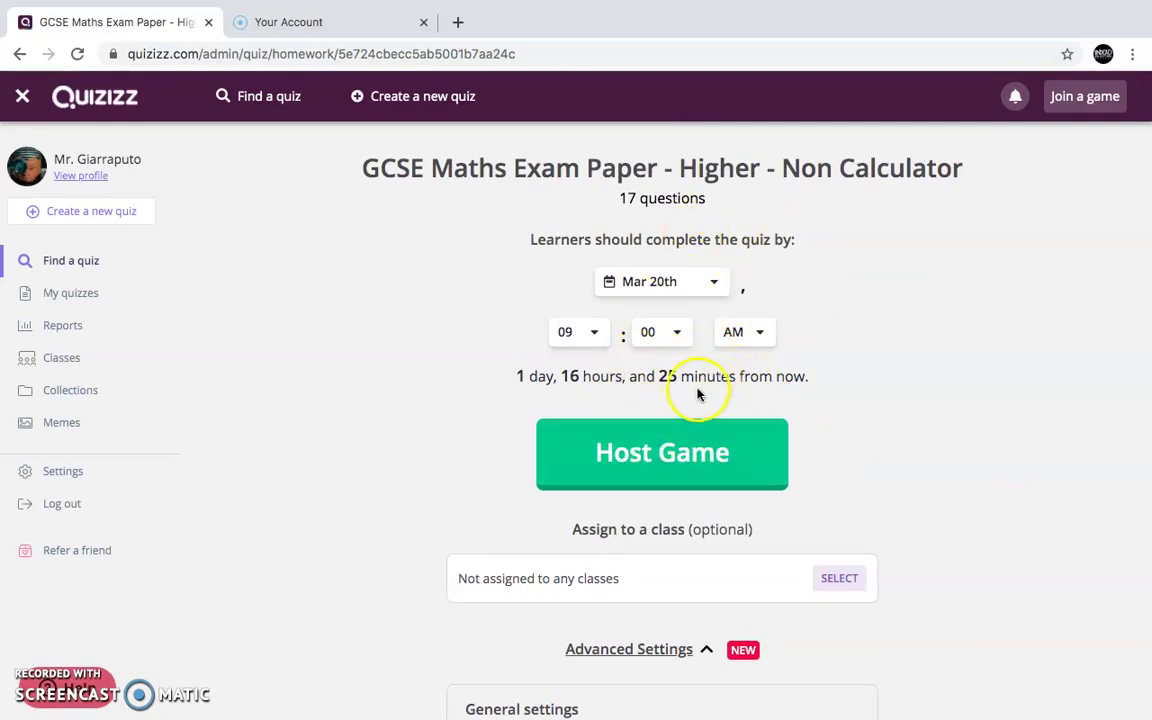
pyautogui.click(660, 456)
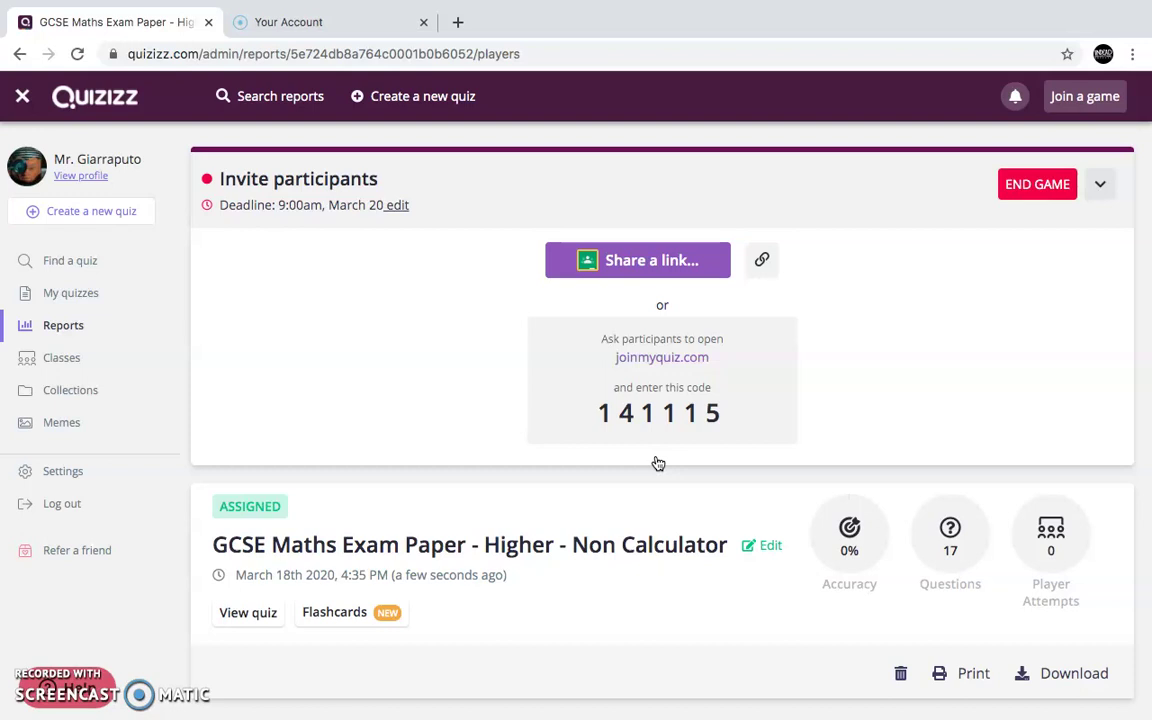
pyautogui.click(1036, 186)
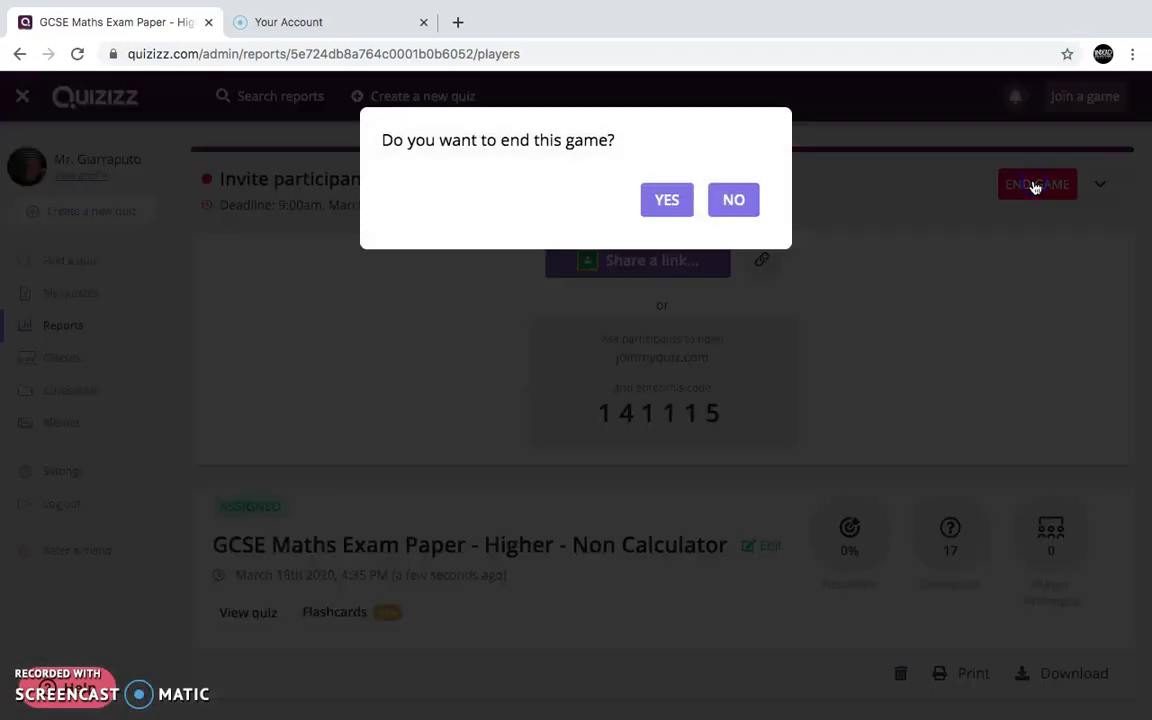
pyautogui.click(670, 201)
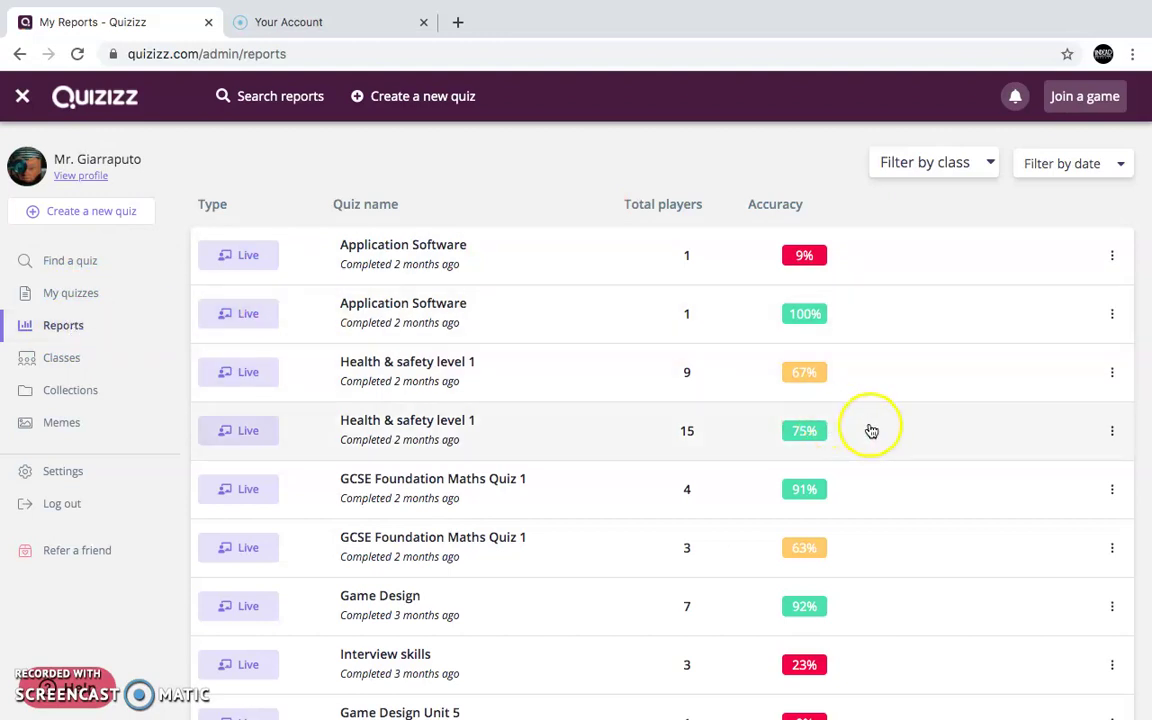
# Step: Open the 15-player Health & safety level 1 report from the reports list and review each player's results
pyautogui.scroll(-3, 900, 413)
pyautogui.scroll(3, 900, 413)
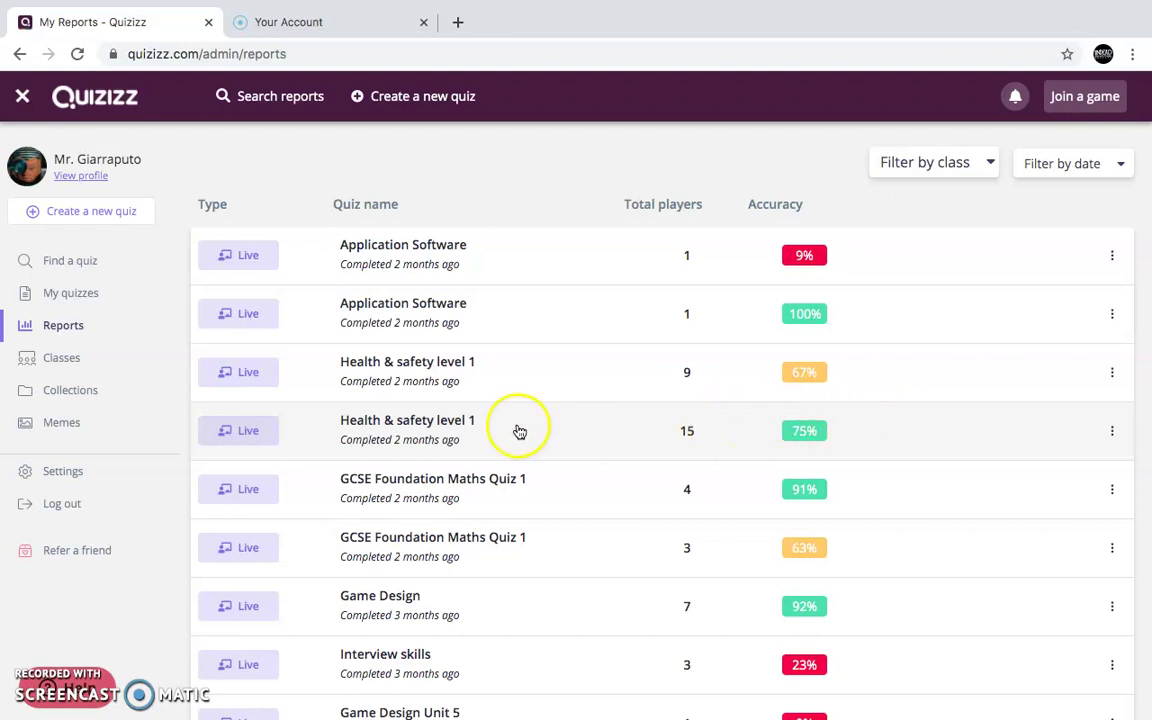
pyautogui.click(488, 443)
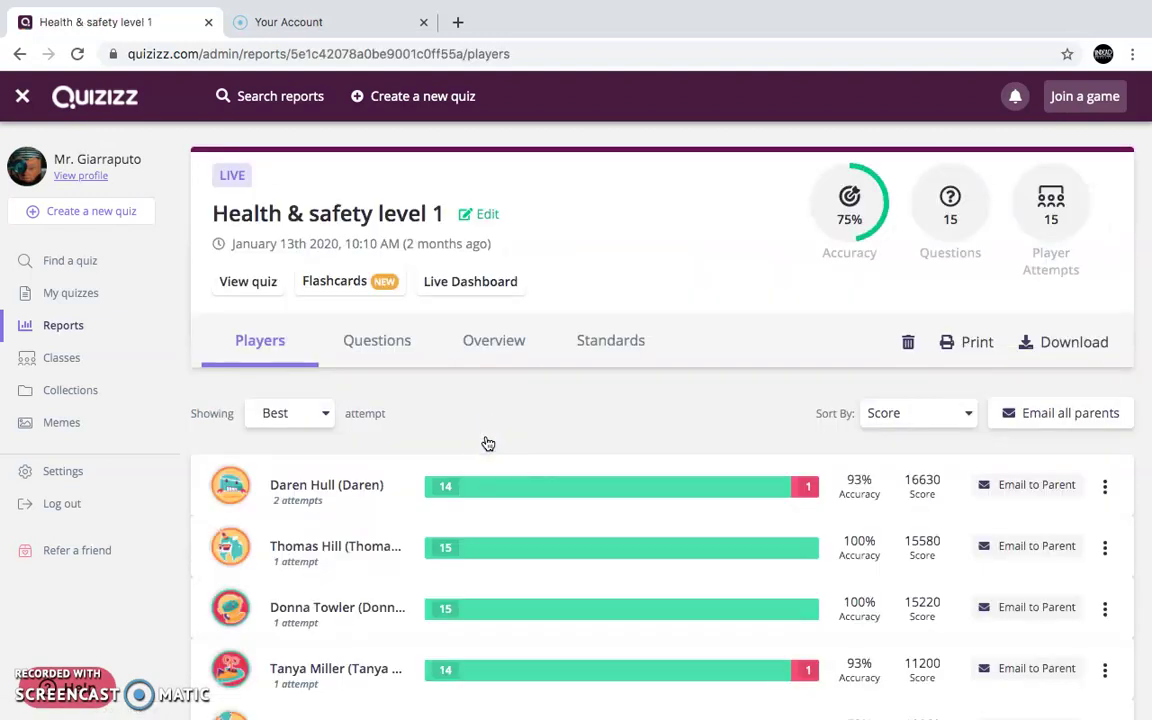
pyautogui.scroll(-1, 548, 441)
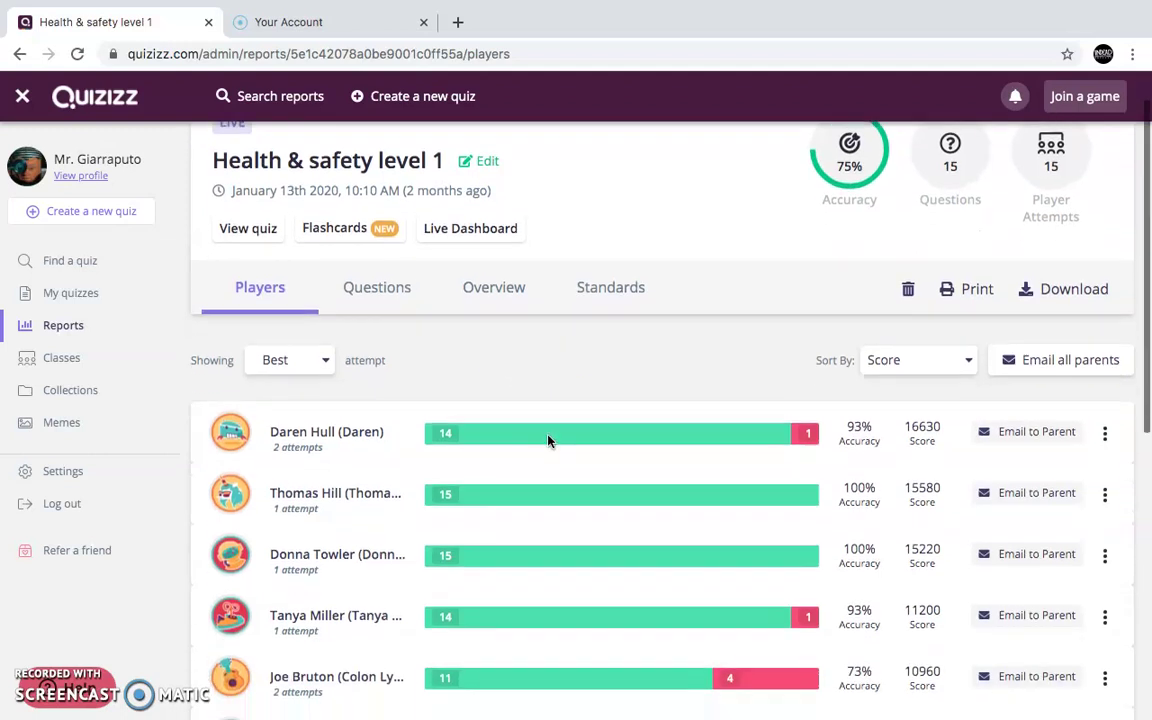
pyautogui.scroll(-4, 548, 441)
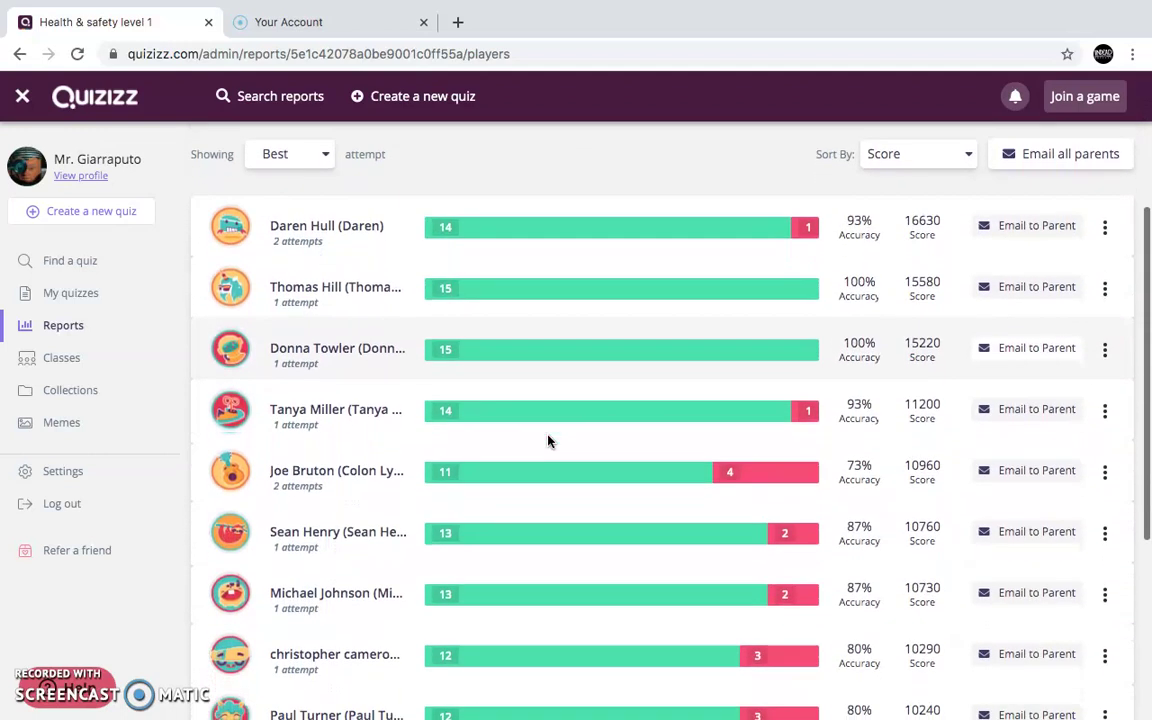
pyautogui.scroll(-7, 548, 441)
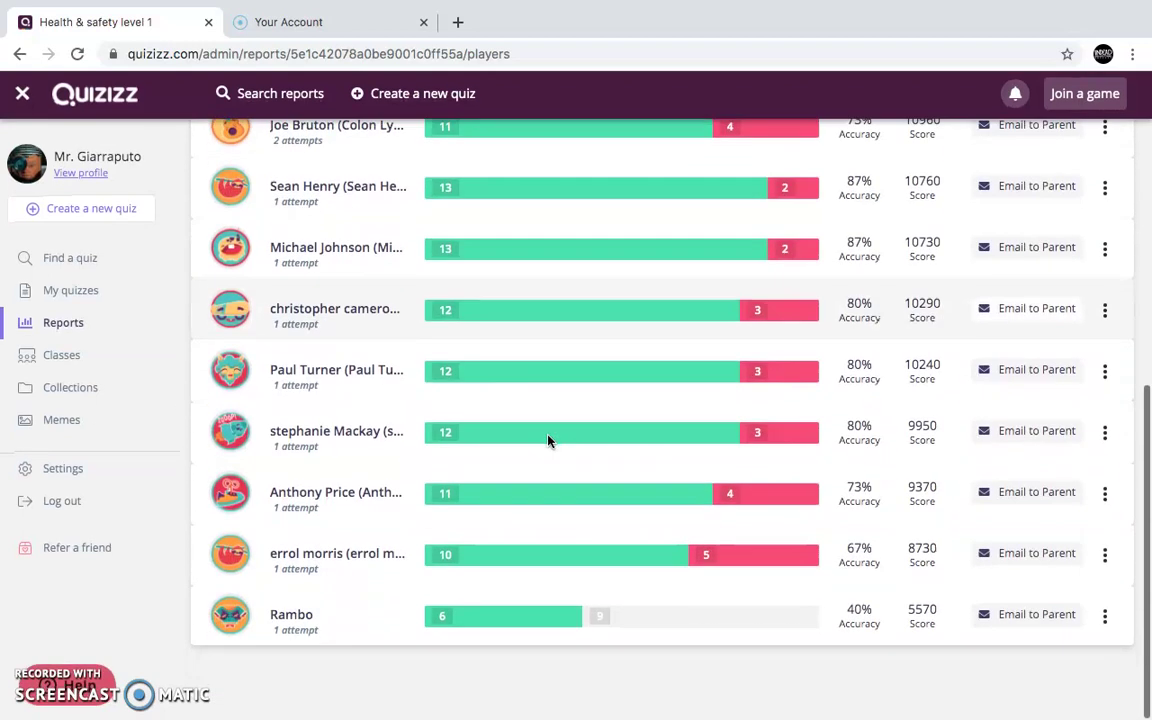
pyautogui.scroll(6, 548, 441)
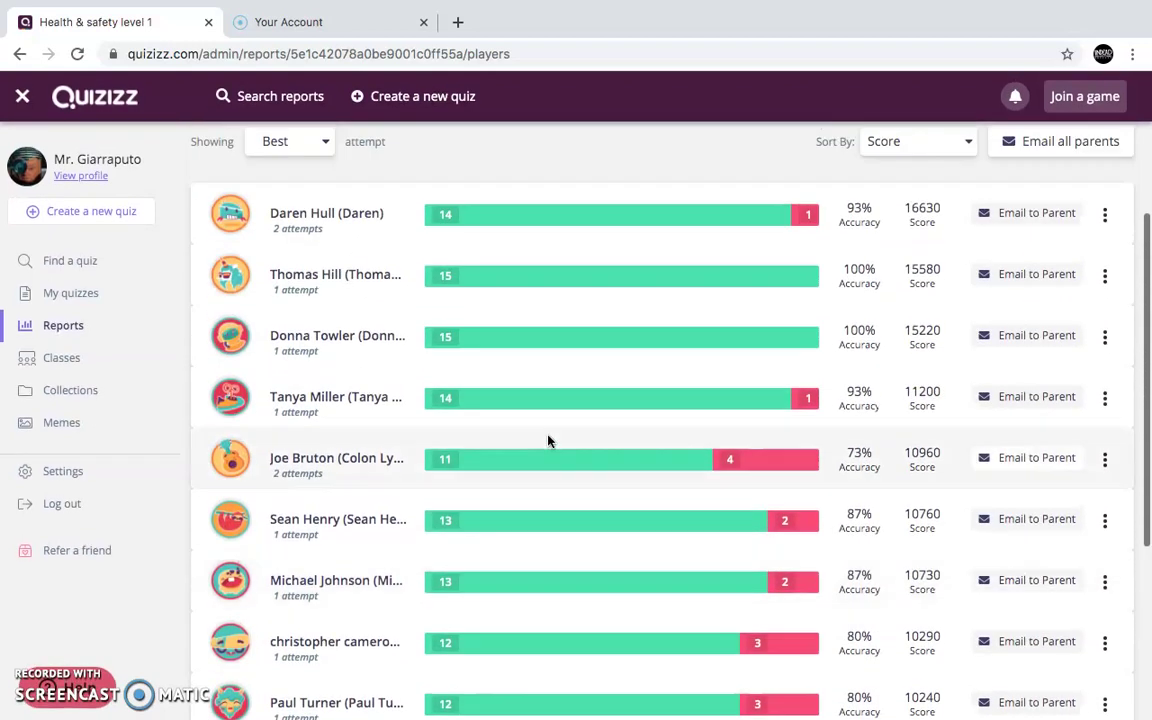
pyautogui.scroll(5, 548, 441)
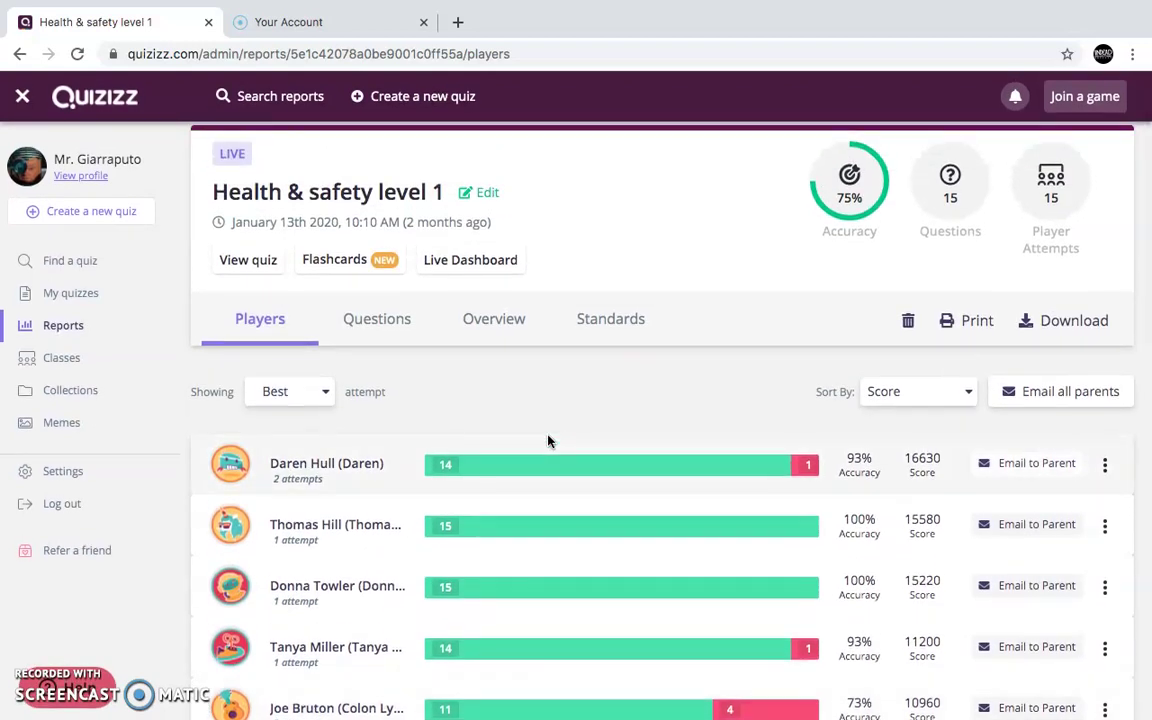
pyautogui.scroll(-7, 552, 436)
pyautogui.scroll(-6, 553, 436)
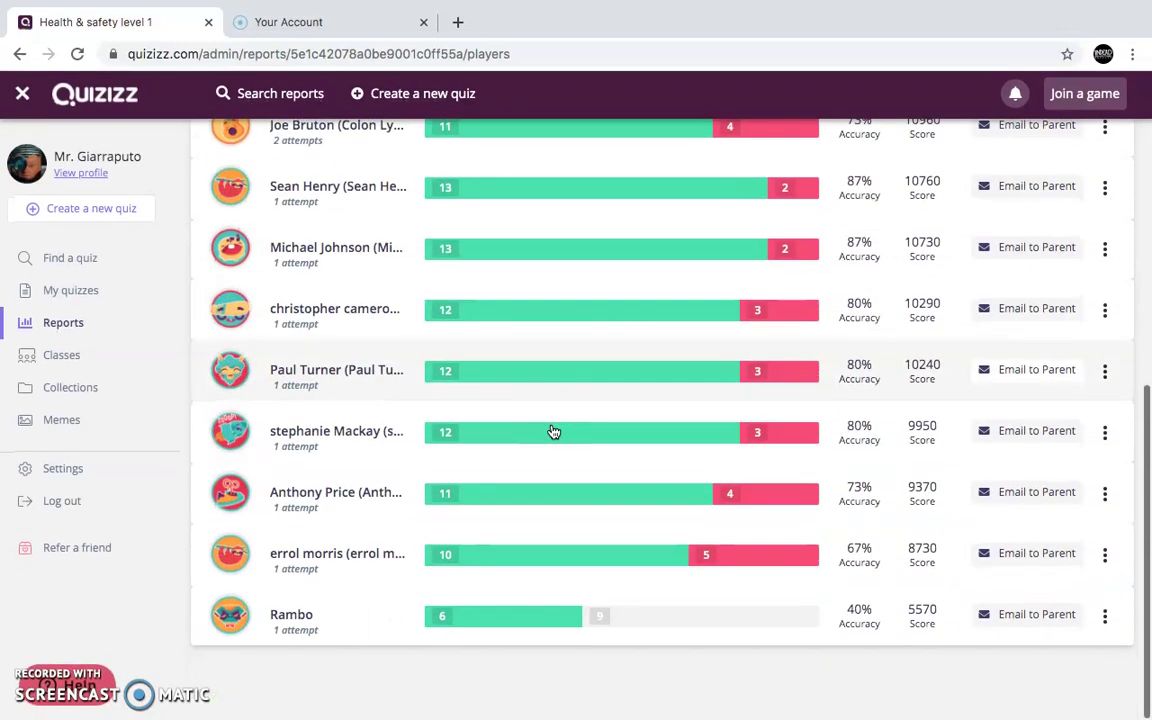
pyautogui.scroll(9, 553, 432)
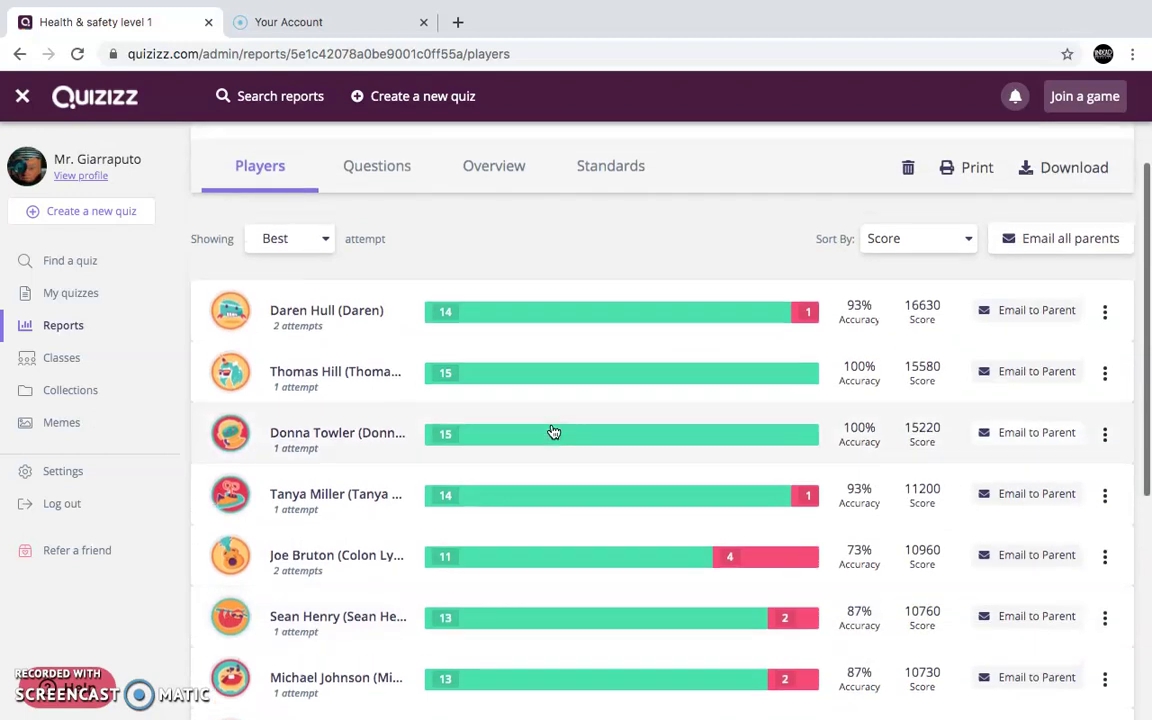
pyautogui.scroll(3, 553, 432)
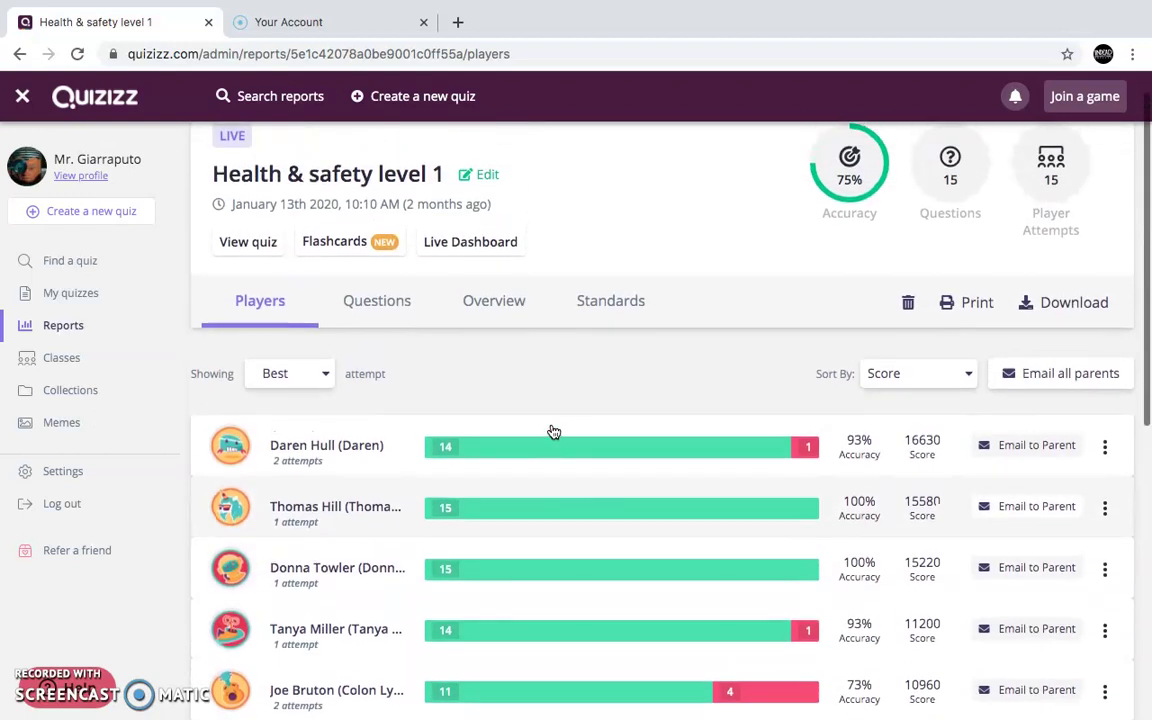
pyautogui.scroll(-1, 553, 432)
pyautogui.scroll(1, 553, 432)
pyautogui.scroll(-3, 553, 432)
pyautogui.scroll(-1, 553, 432)
pyautogui.scroll(3, 553, 432)
# Step: Examine the report's question-by-question breakdown of the players' answers
pyautogui.click(391, 350)
pyautogui.scroll(-3, 455, 465)
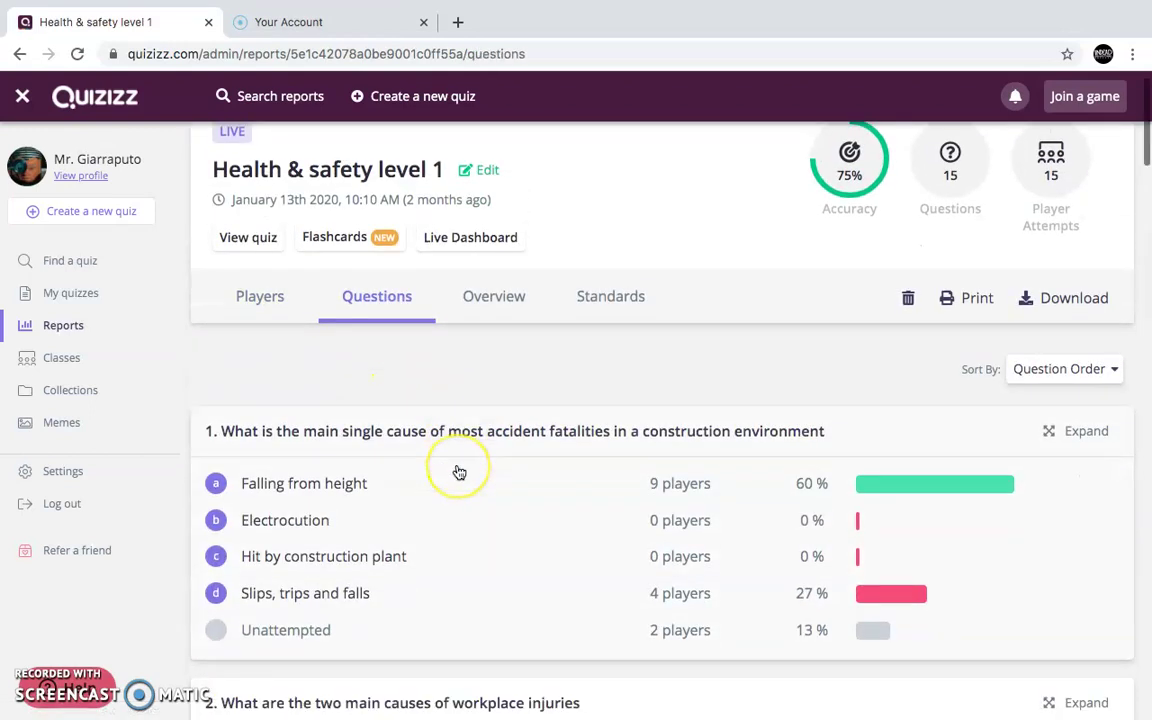
pyautogui.scroll(3, 457, 470)
# Step: Examine the report's overview grid and inspect individual players' answers to questions 1 and 6
pyautogui.click(489, 338)
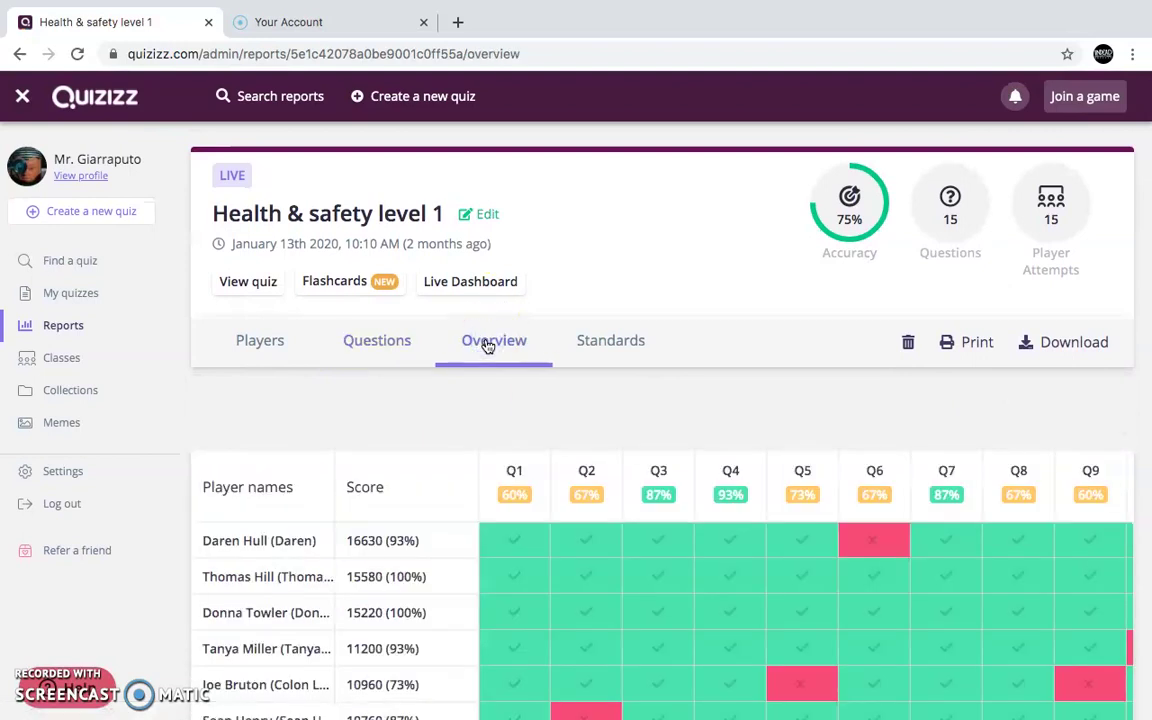
pyautogui.scroll(-2, 579, 468)
pyautogui.scroll(-4, 577, 468)
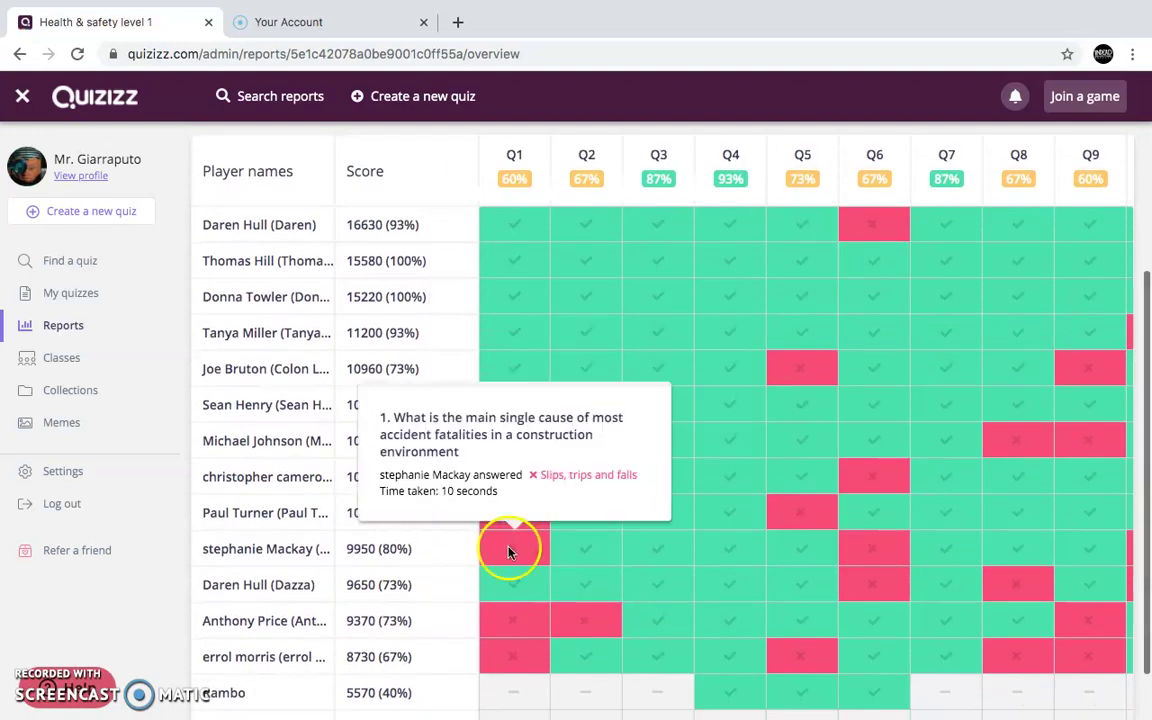
pyautogui.moveTo(868, 393)
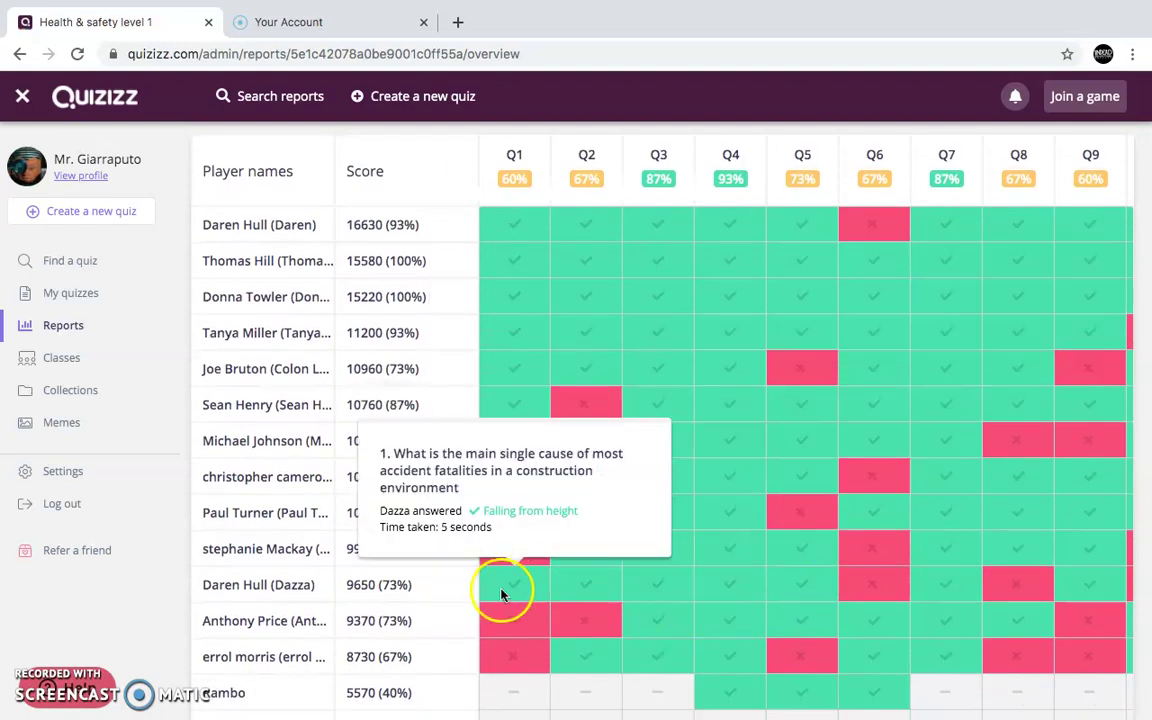
pyautogui.moveTo(514, 551)
pyautogui.moveTo(840, 533)
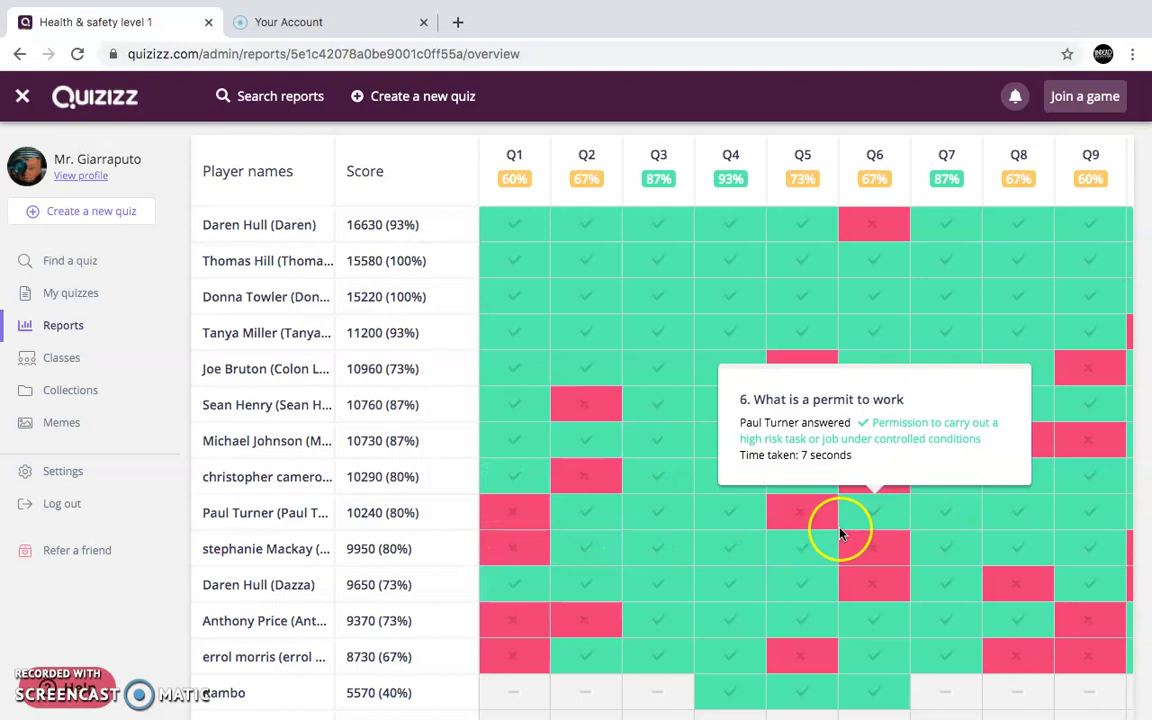
# Step: Download the Health & safety level 1 report as a spreadsheet and open it in Preview
pyautogui.scroll(5, 840, 533)
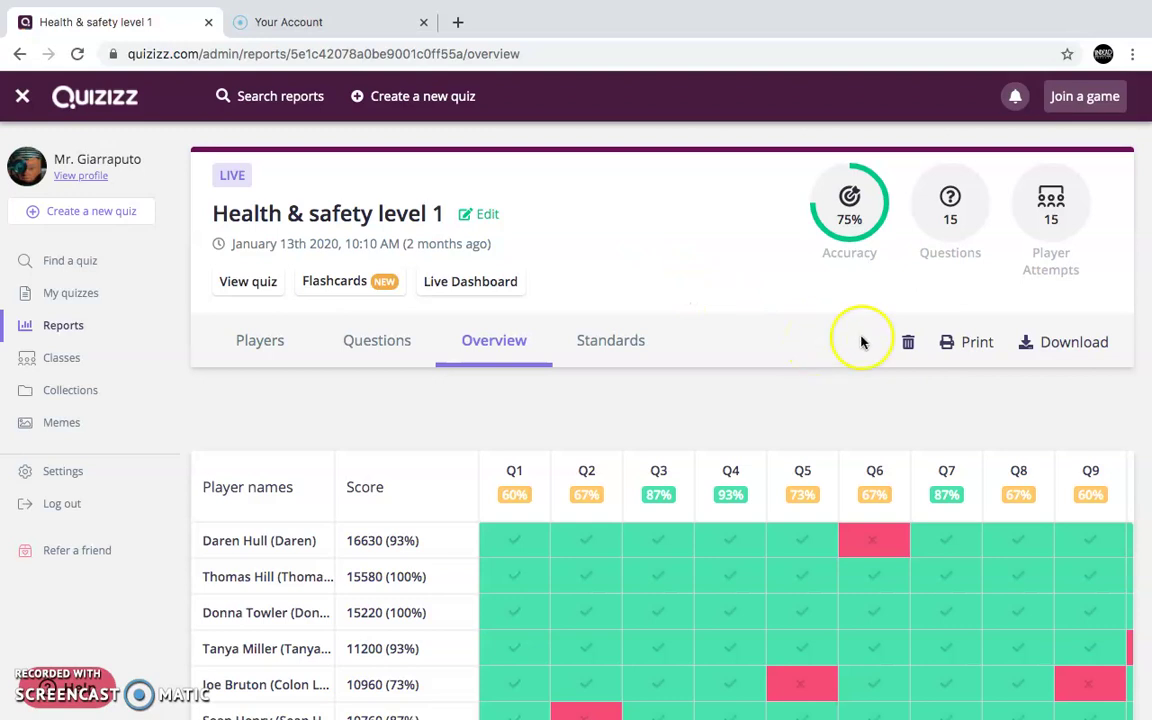
pyautogui.click(1053, 343)
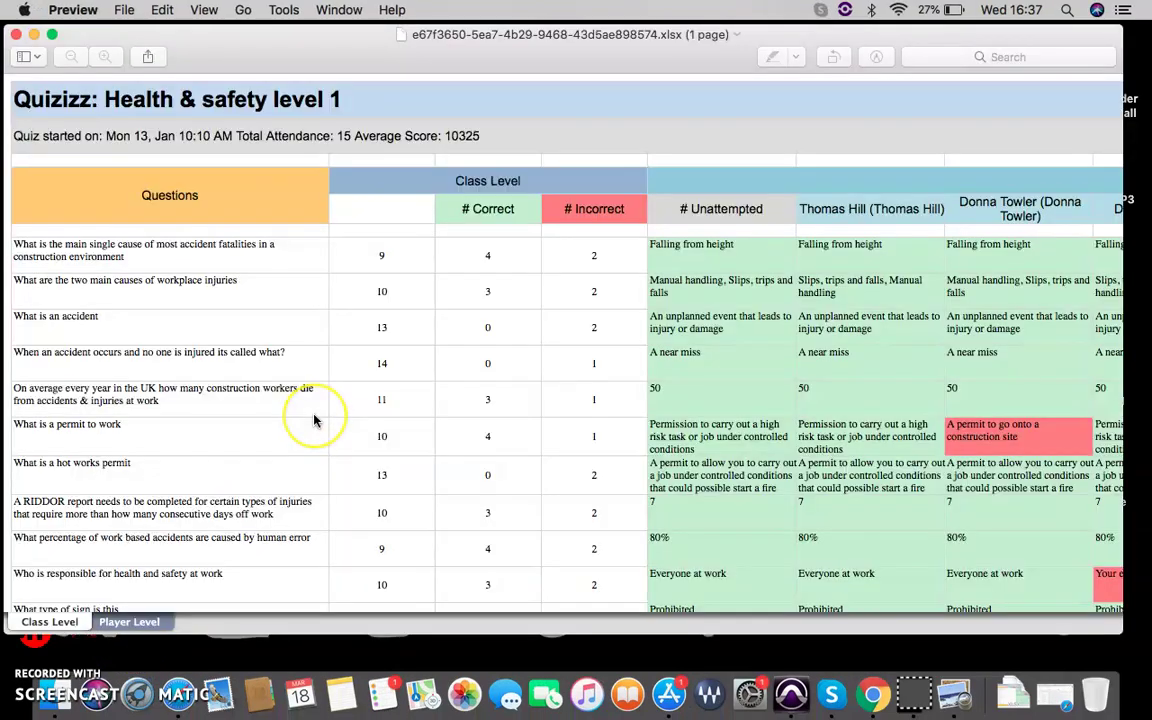
# Step: Examine the class-level results in the downloaded spreadsheet with the Preview window in full screen
pyautogui.click(53, 35)
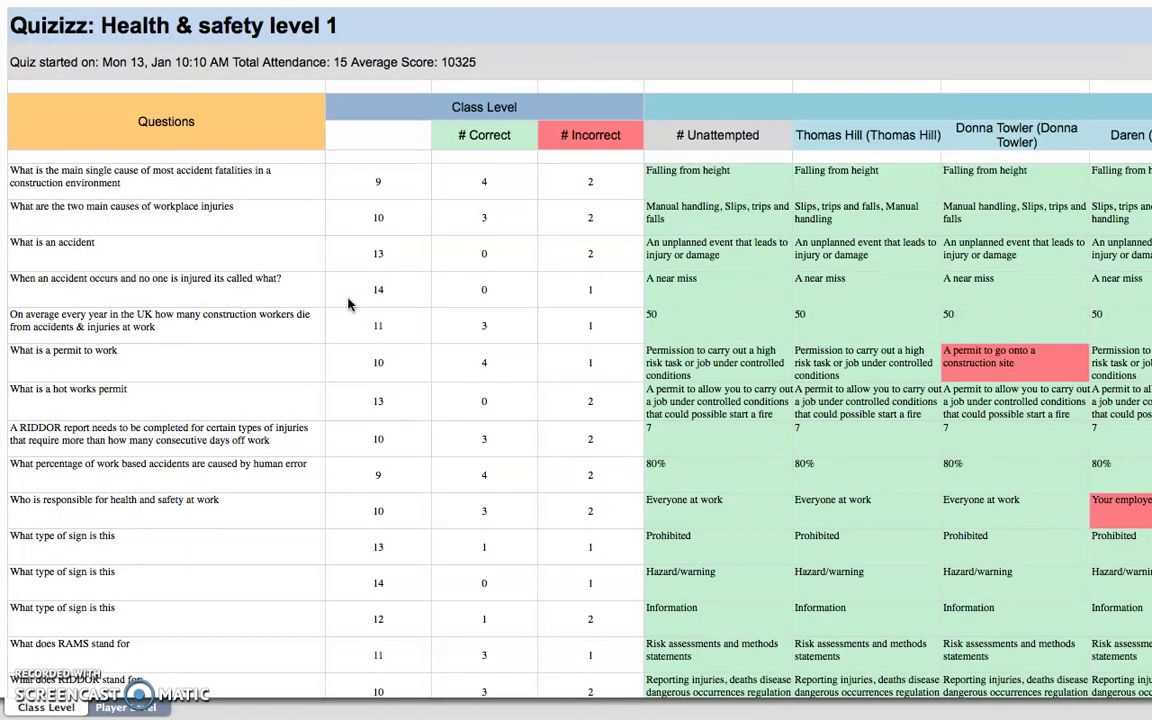
pyautogui.hscroll(1, 348, 304)
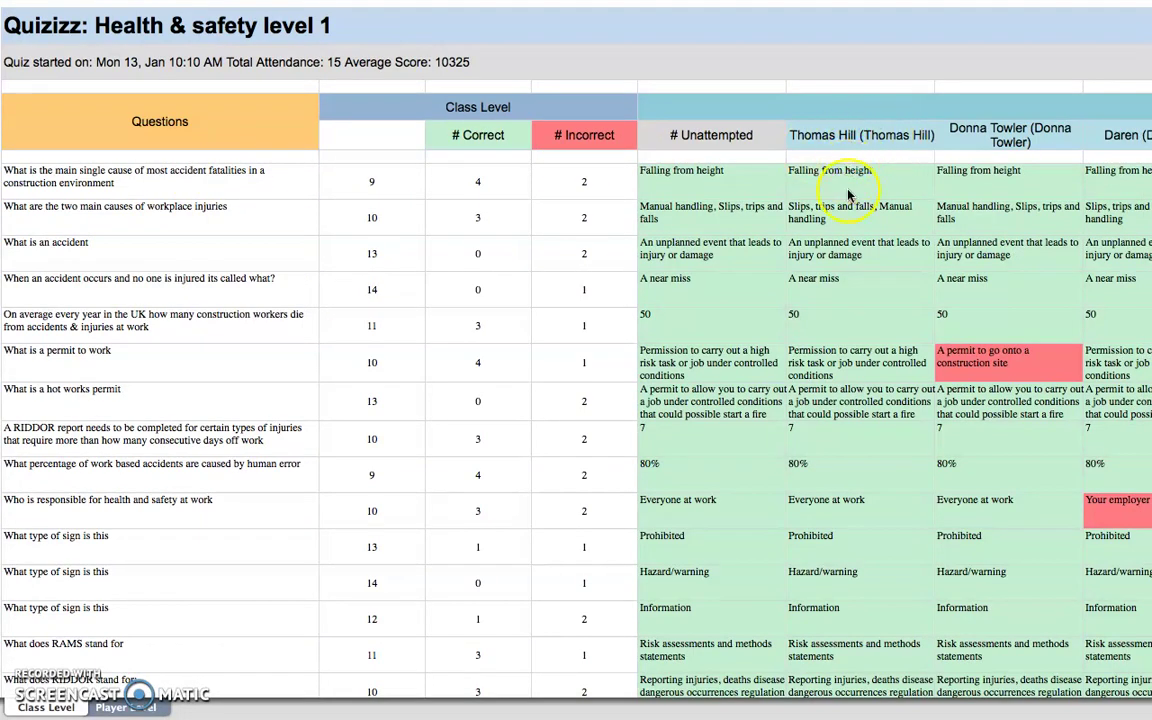
pyautogui.scroll(-1, 852, 394)
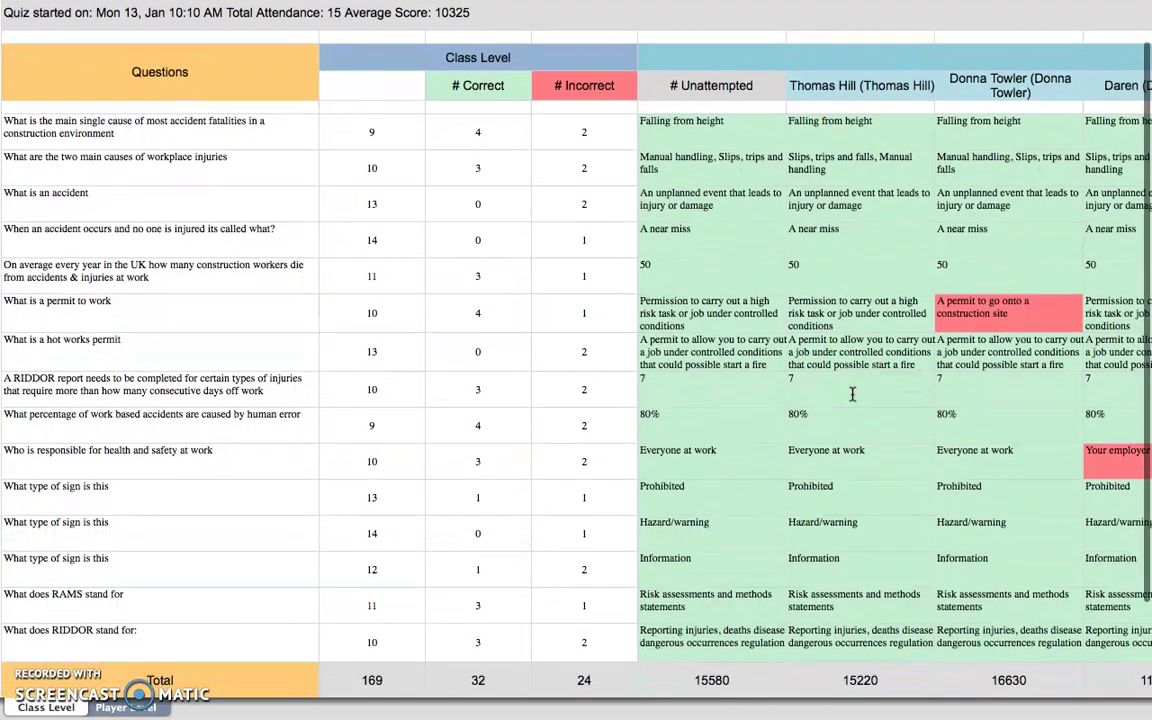
pyautogui.scroll(1, 852, 394)
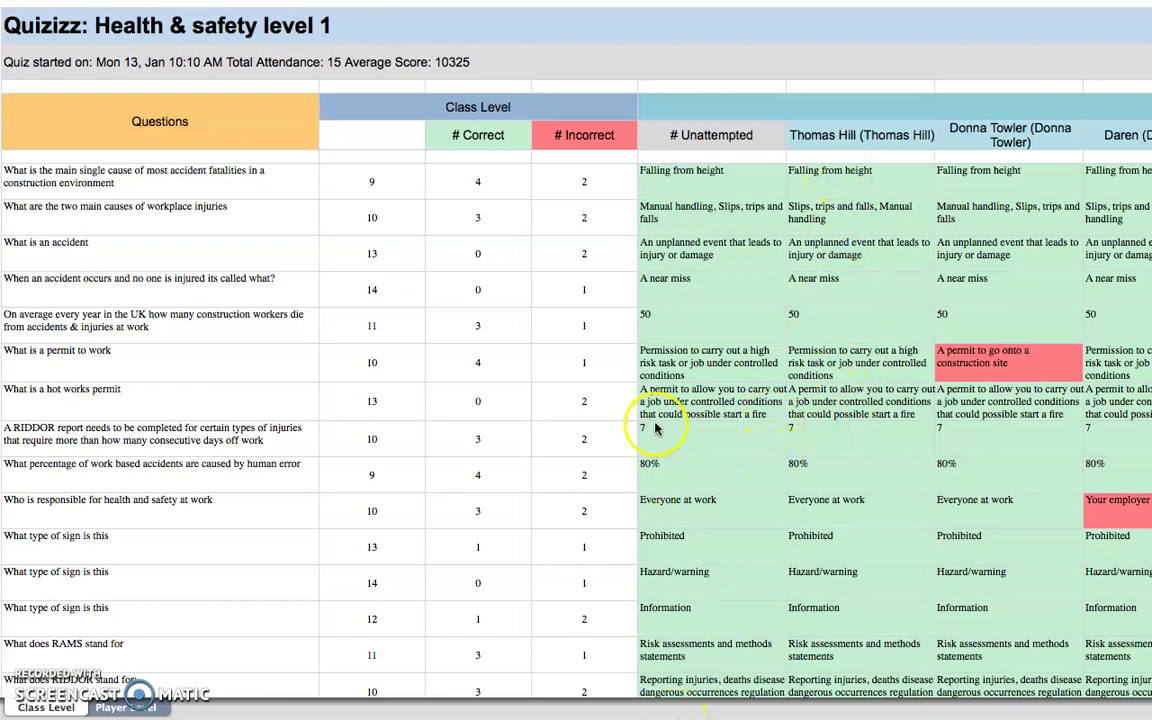
pyautogui.moveTo(620, 1)
pyautogui.click(48, 29)
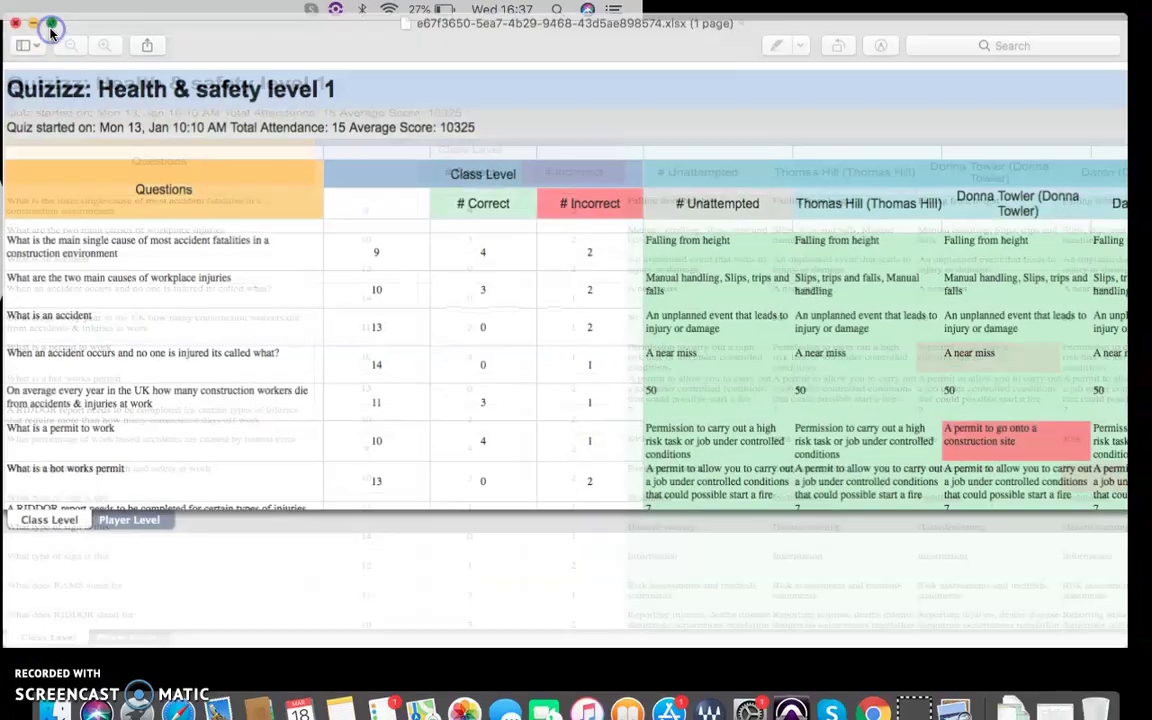
# Step: Switch back to Chrome, close the download notice and browse the existing quiz collections
pyautogui.click(873, 693)
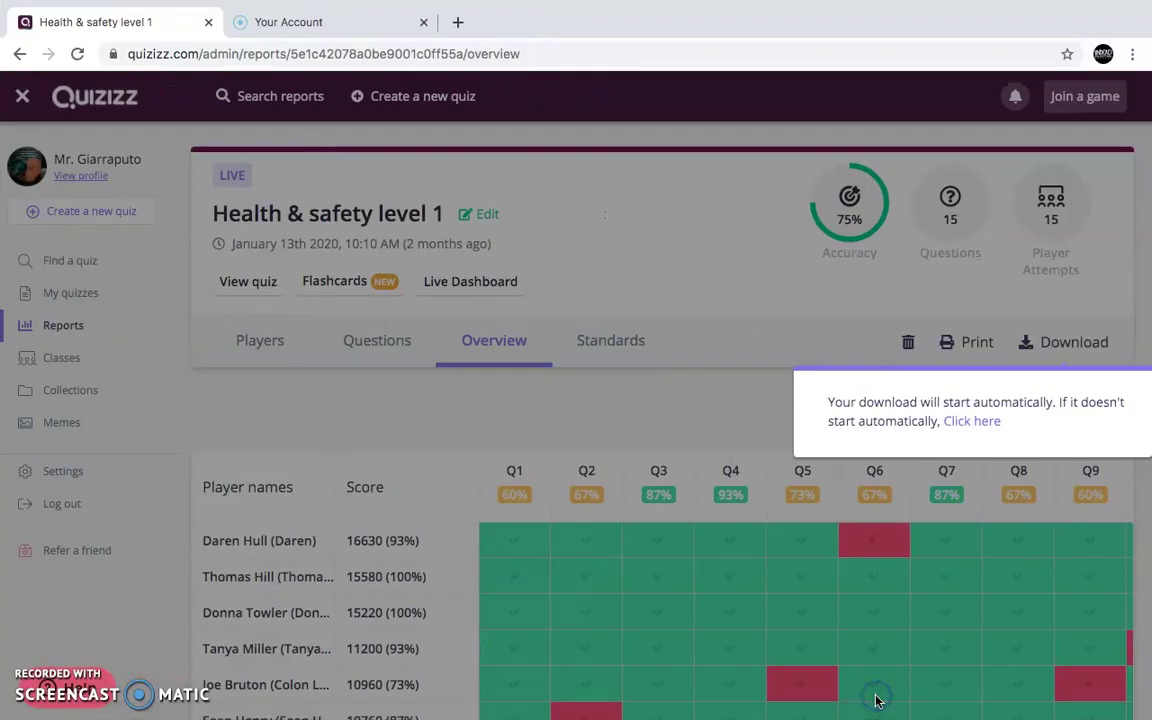
pyautogui.click(619, 296)
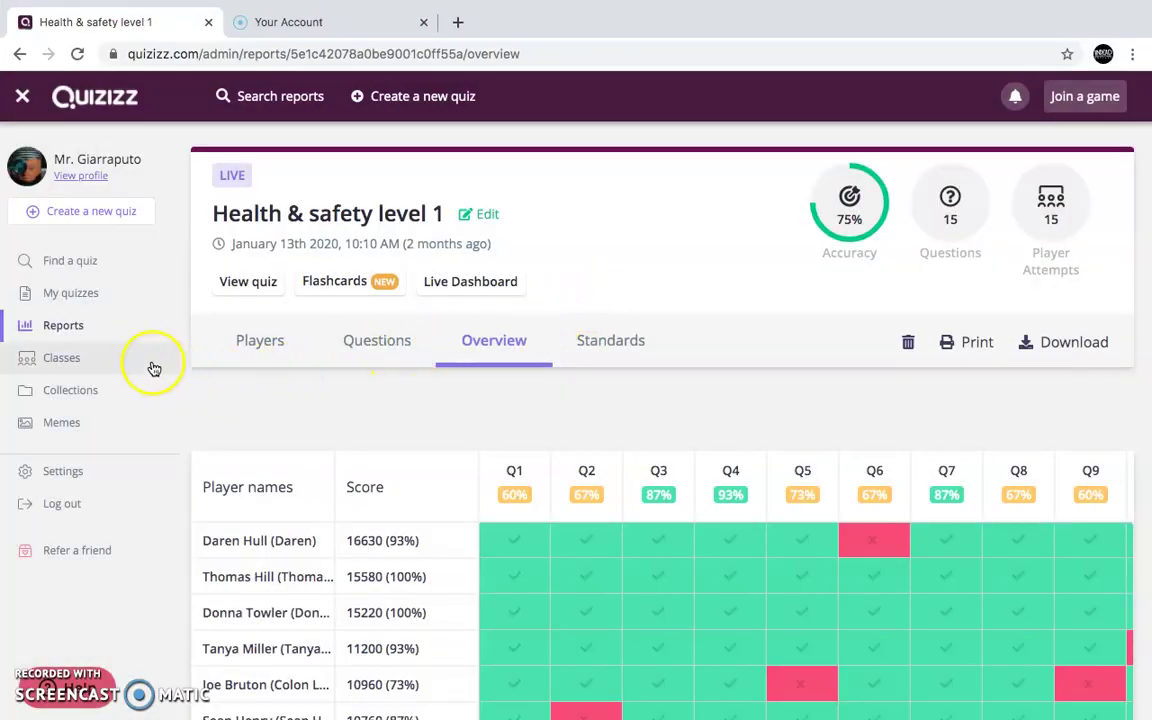
pyautogui.click(72, 392)
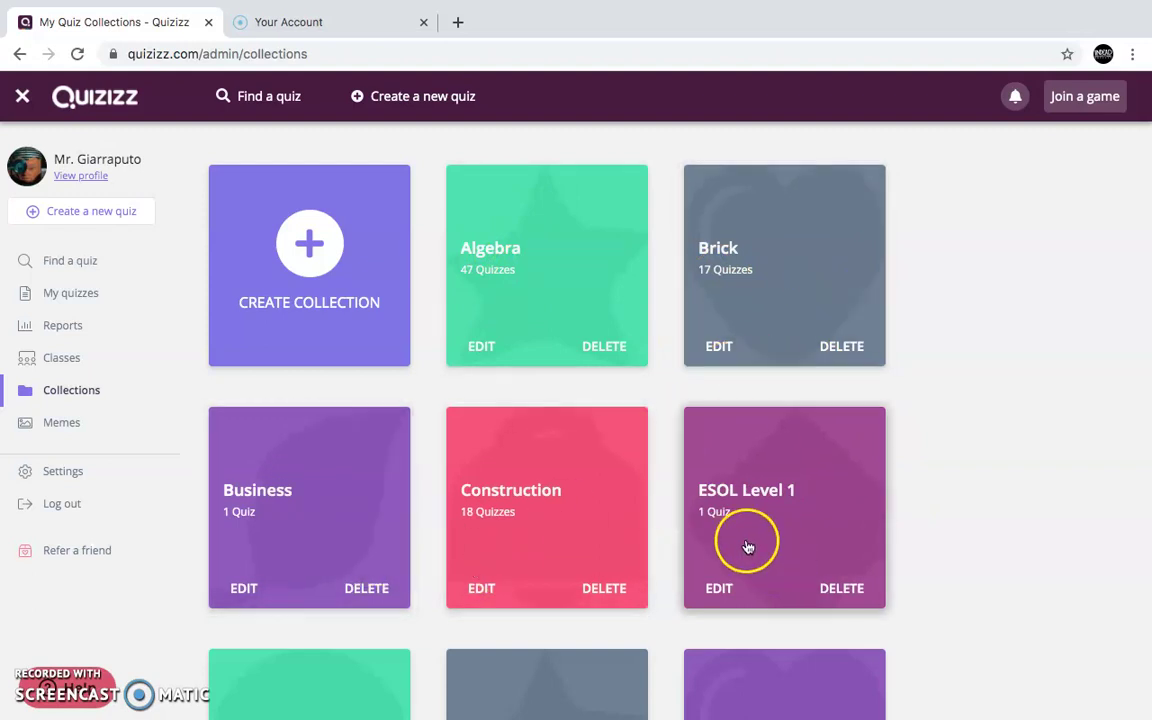
pyautogui.scroll(-2, 614, 528)
pyautogui.scroll(-6, 617, 530)
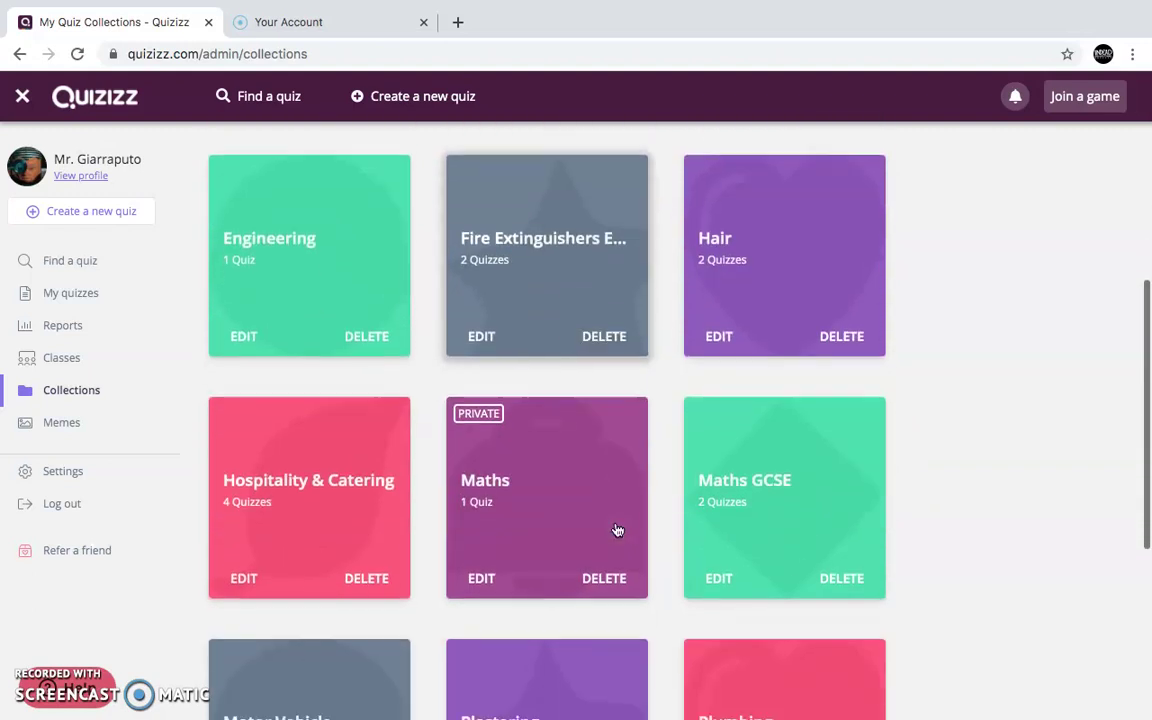
pyautogui.scroll(-1, 617, 530)
pyautogui.scroll(1, 617, 530)
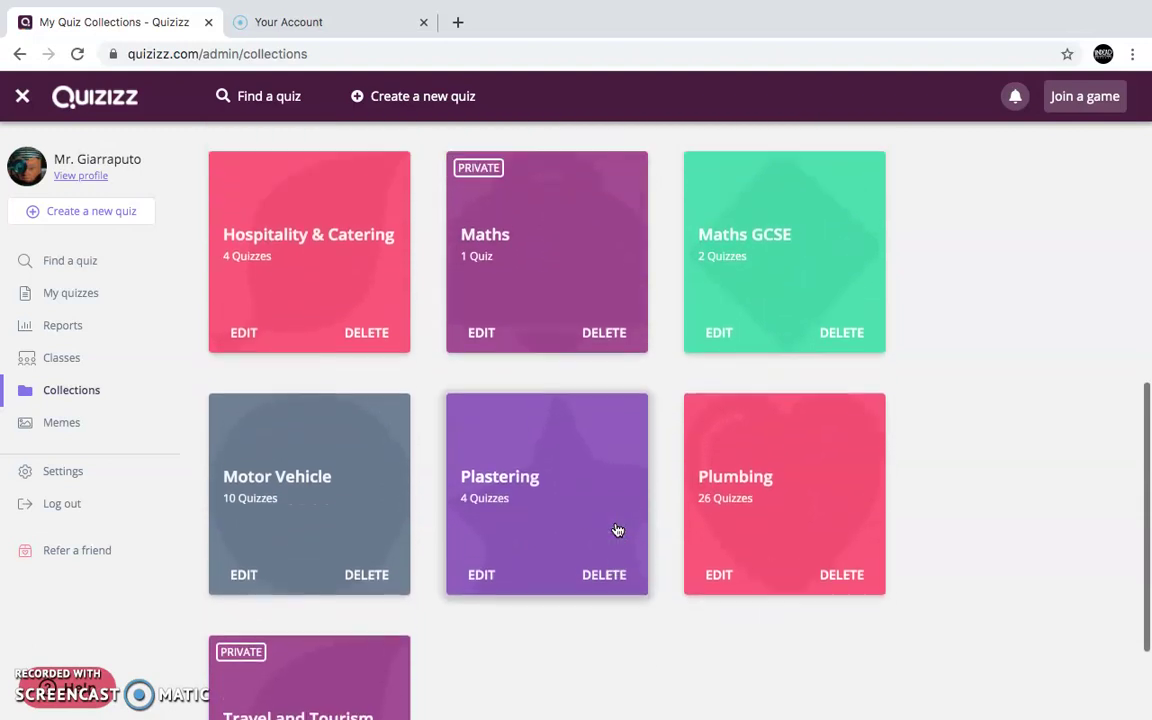
pyautogui.scroll(8, 584, 484)
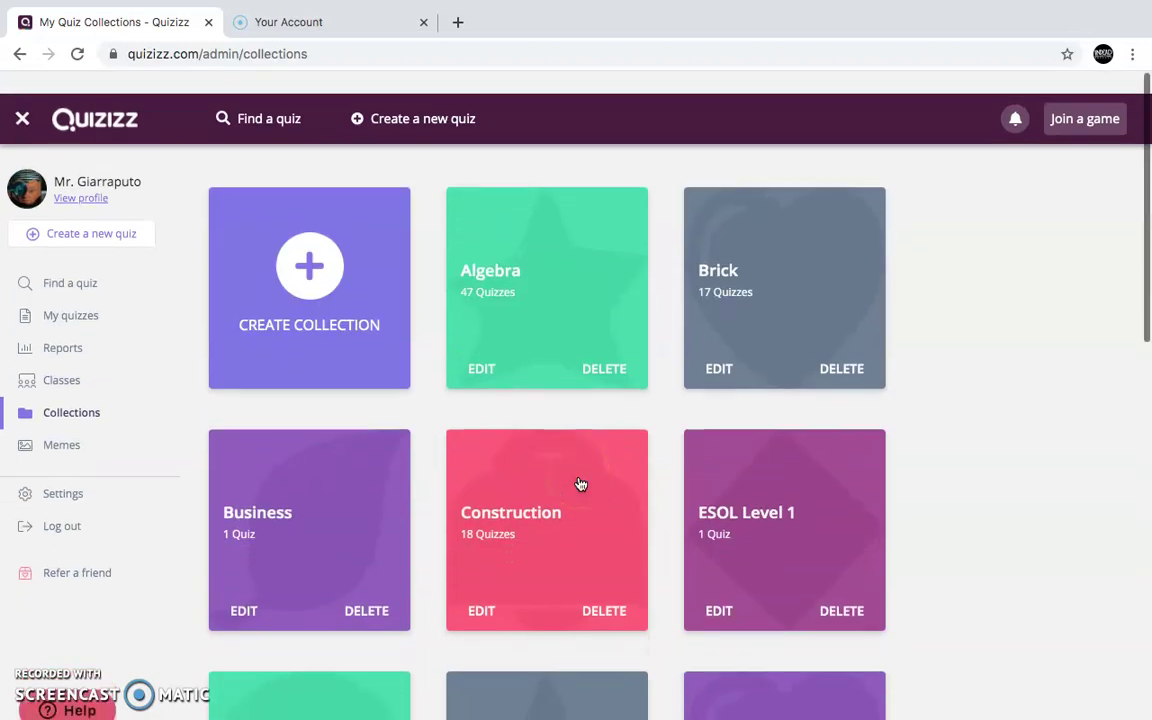
# Step: Create a public collection named Isolation and open it
pyautogui.click(311, 261)
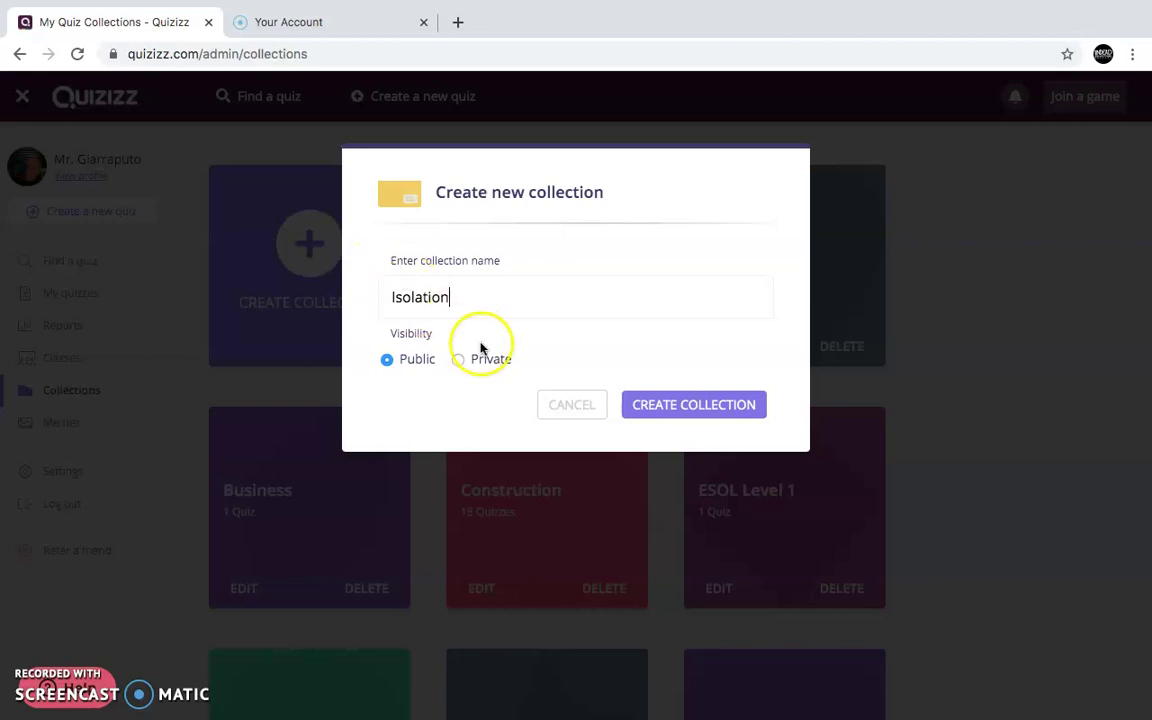
pyautogui.click(666, 405)
pyautogui.scroll(-5, 667, 407)
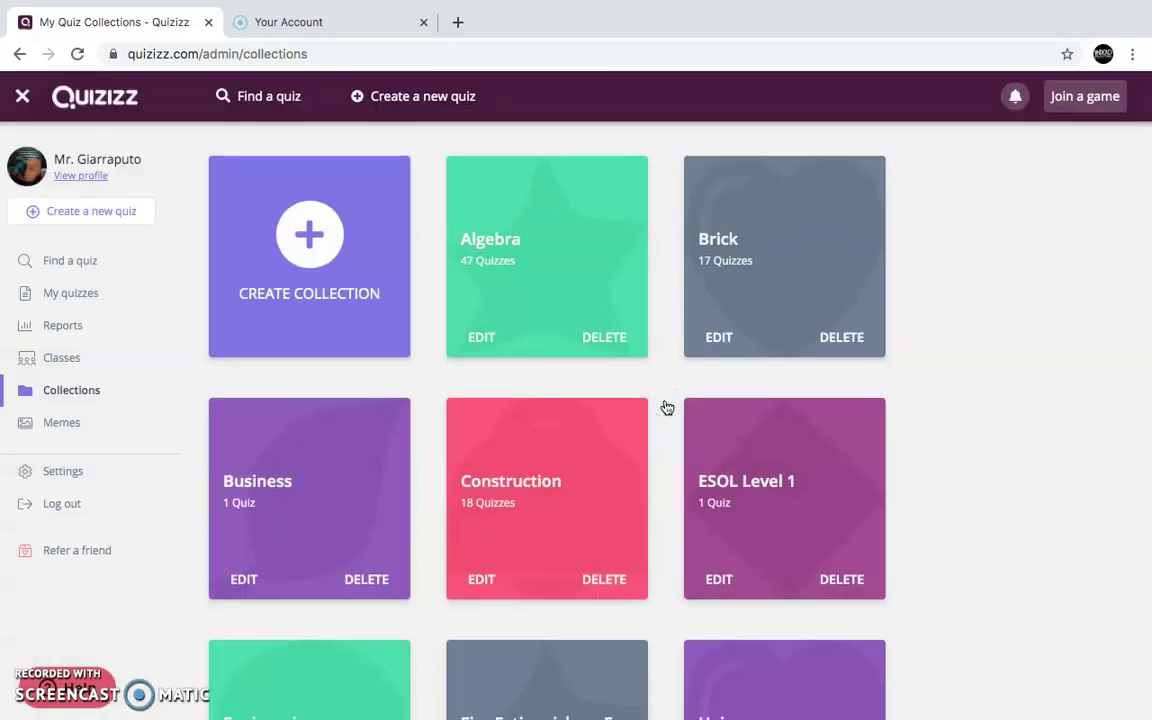
pyautogui.scroll(3, 667, 407)
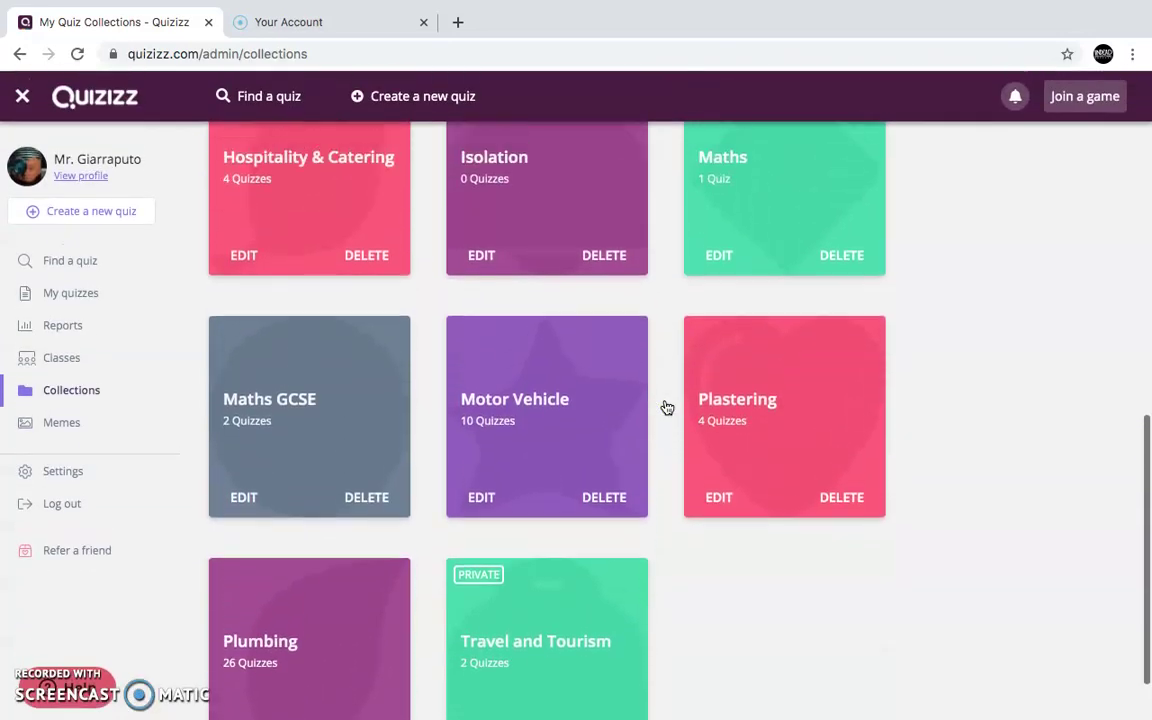
pyautogui.click(548, 355)
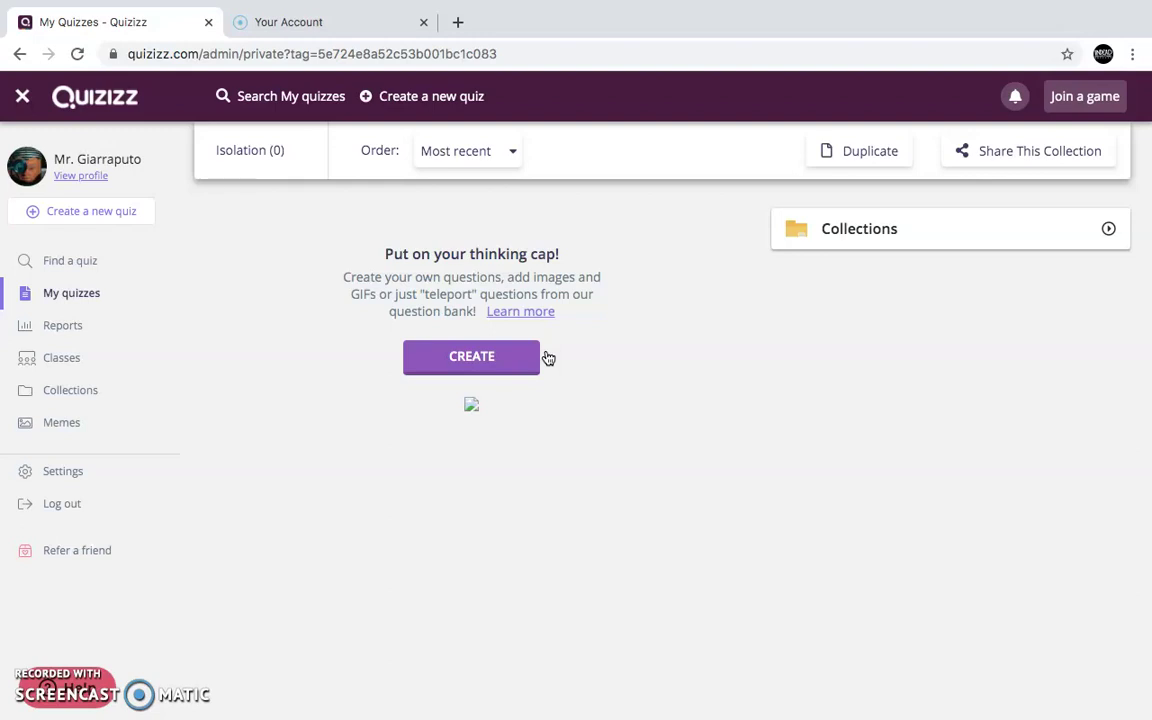
# Step: Search the quiz library for Coronavirus
pyautogui.click(87, 258)
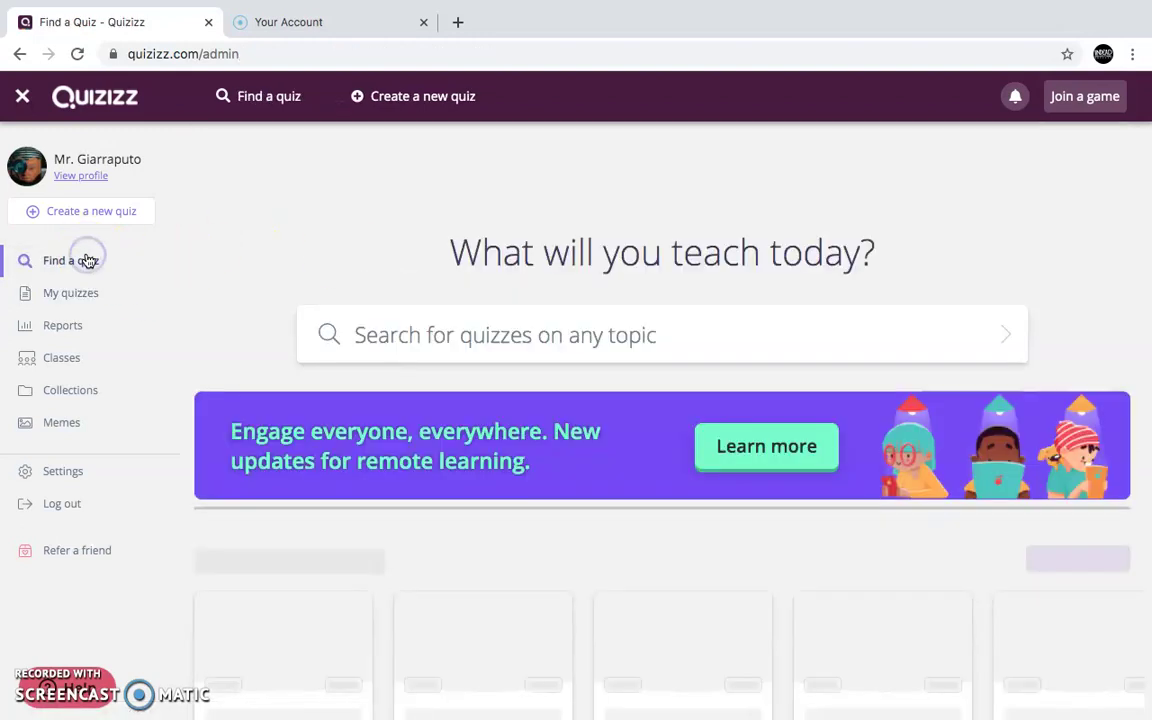
pyautogui.click(767, 133)
pyautogui.click(630, 290)
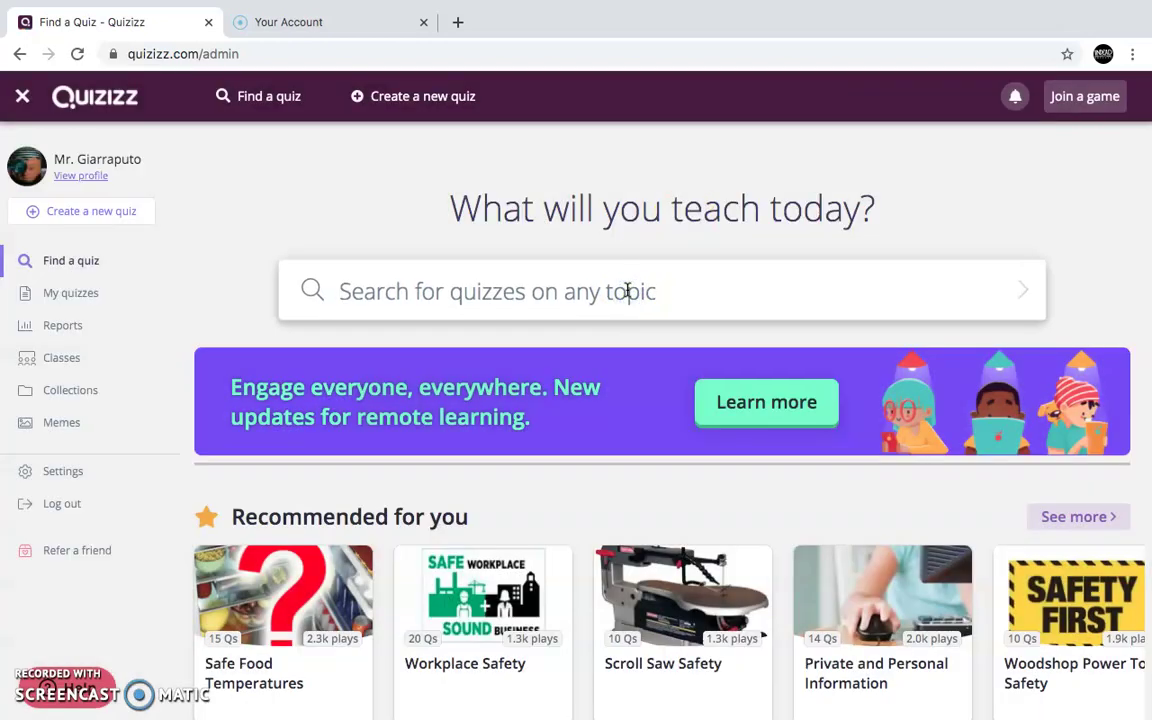
pyautogui.write('c')
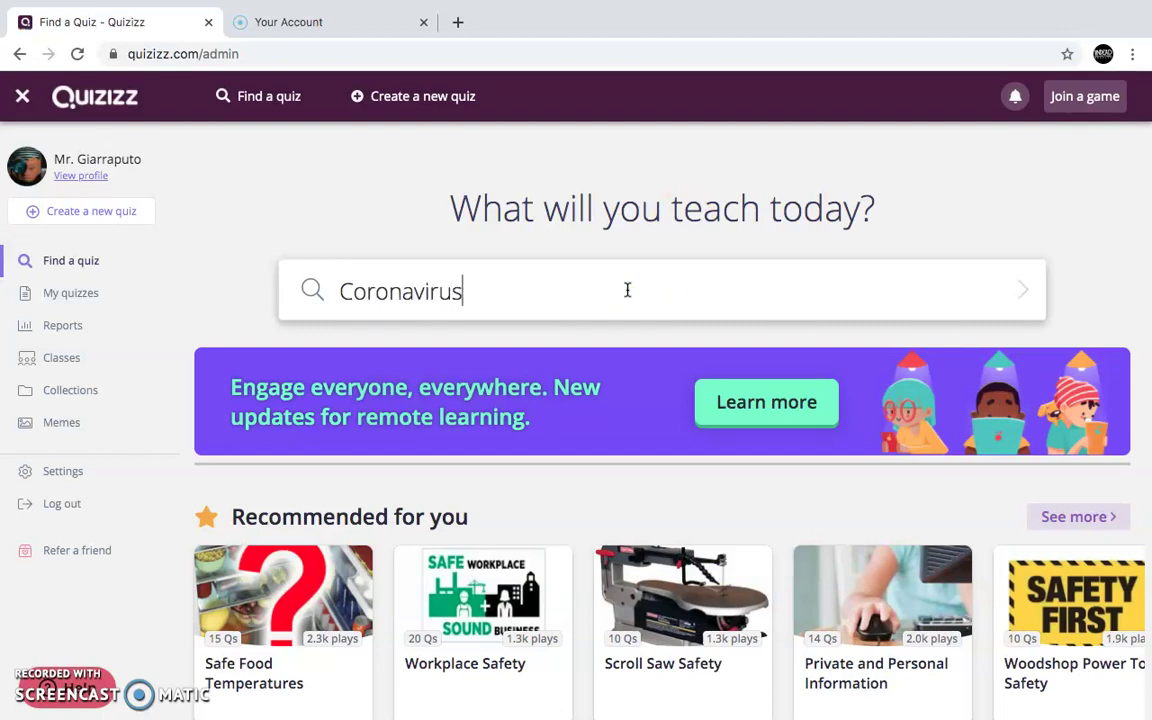
pyautogui.press('Return')
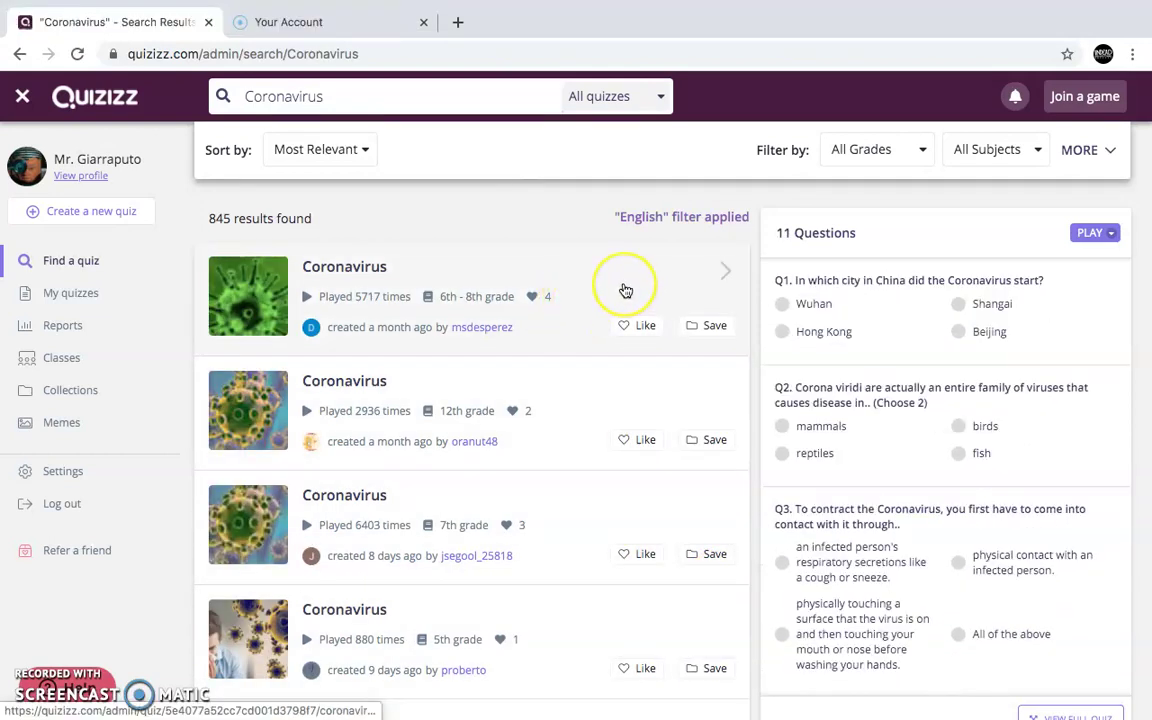
# Step: Open the first Coronavirus quiz in the results and save it to the Isolation collection
pyautogui.click(623, 287)
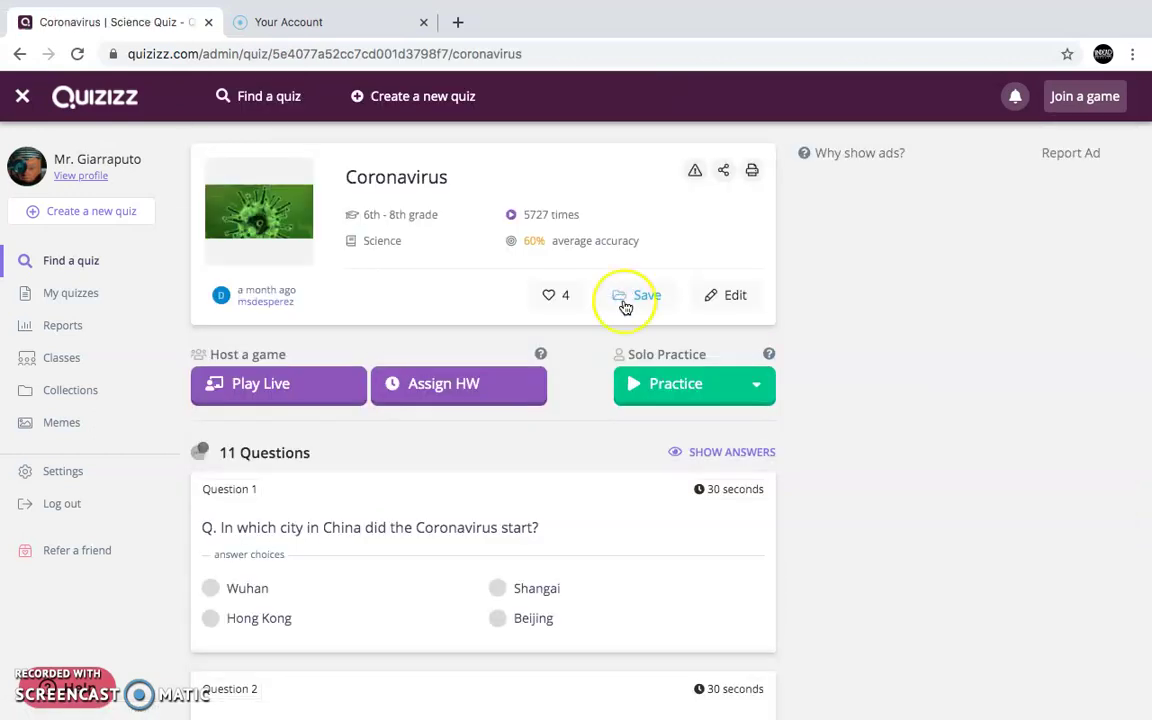
pyautogui.click(644, 305)
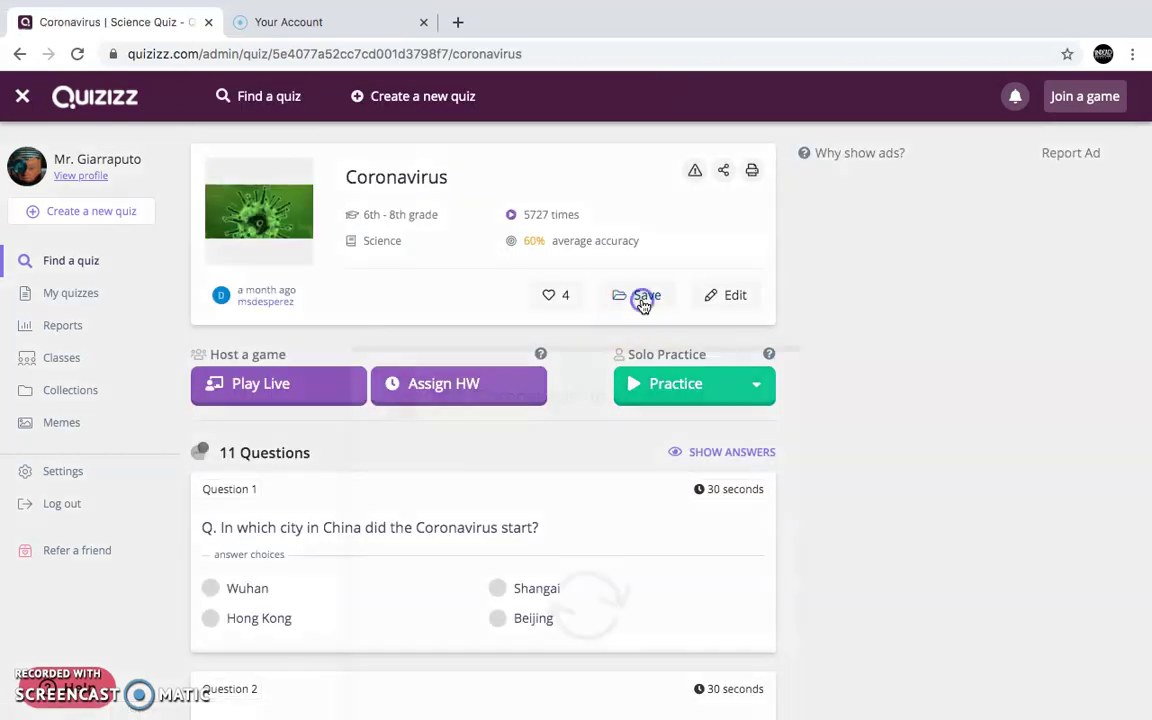
pyautogui.scroll(-5, 540, 437)
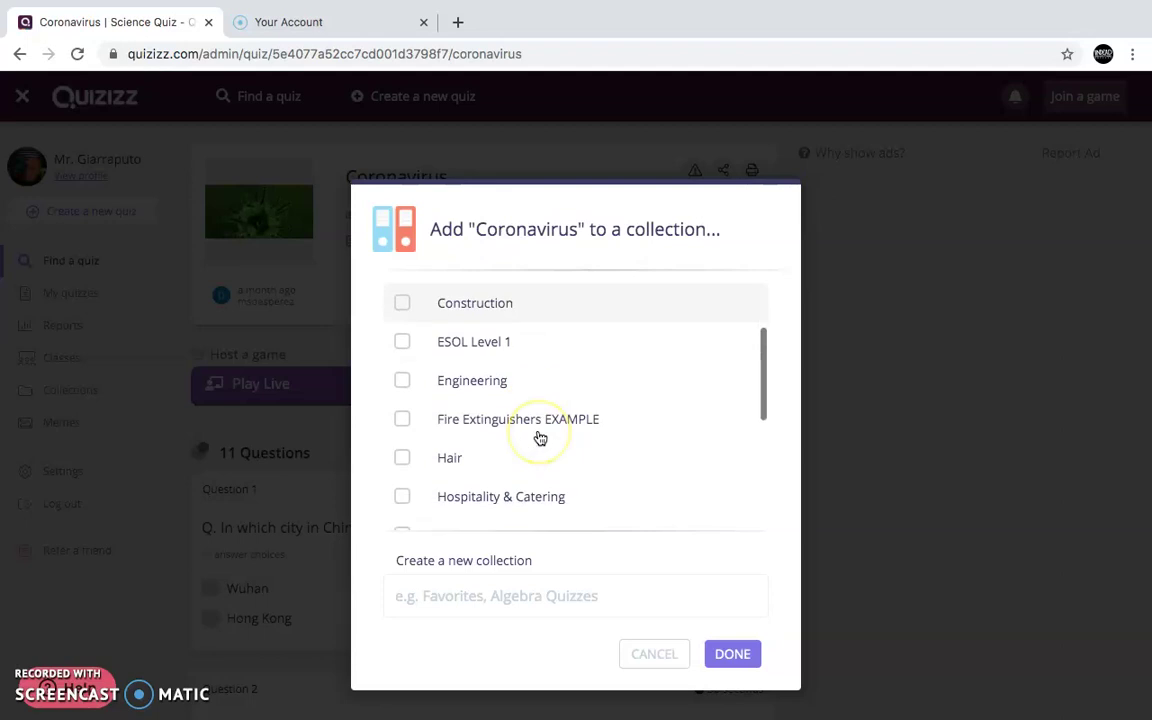
pyautogui.click(475, 358)
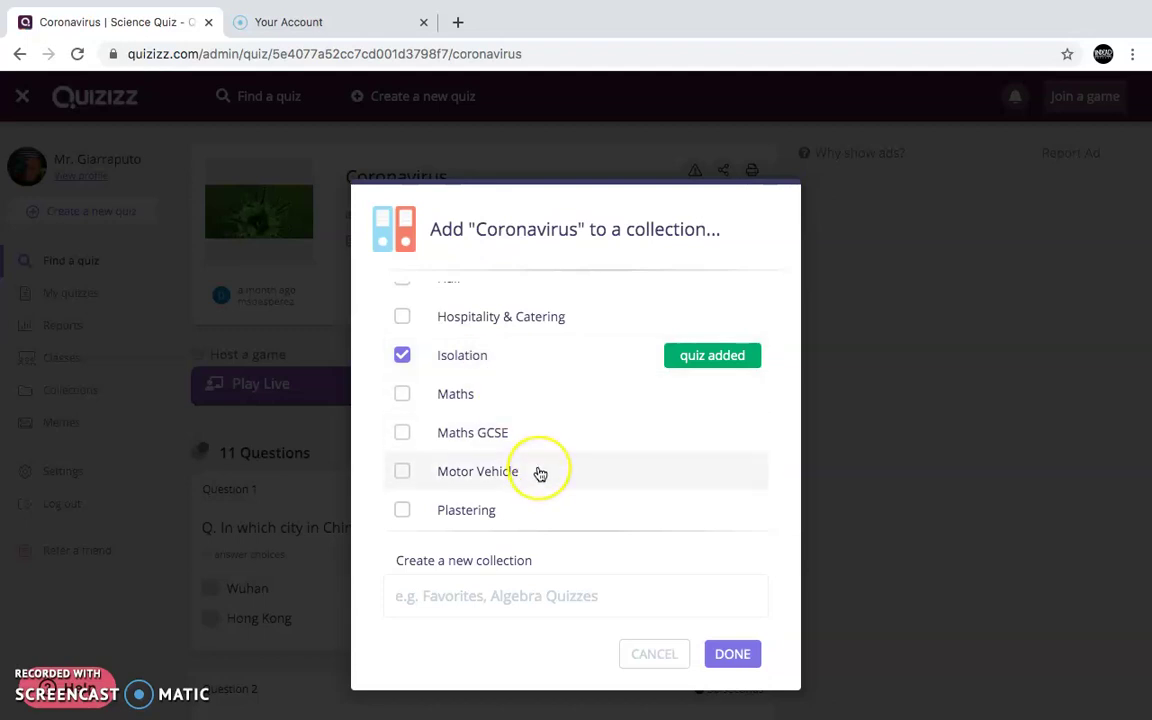
pyautogui.scroll(-2, 540, 473)
pyautogui.scroll(3, 540, 474)
pyautogui.scroll(2, 540, 474)
pyautogui.scroll(-3, 540, 474)
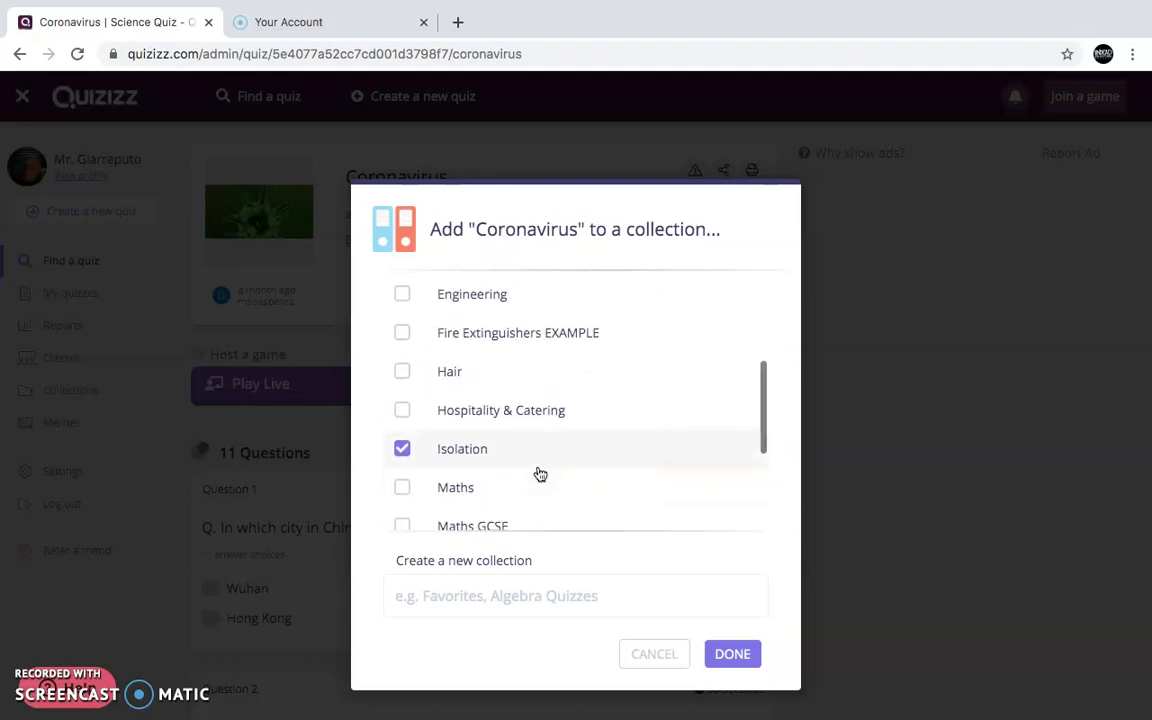
pyautogui.click(548, 473)
pyautogui.click(733, 652)
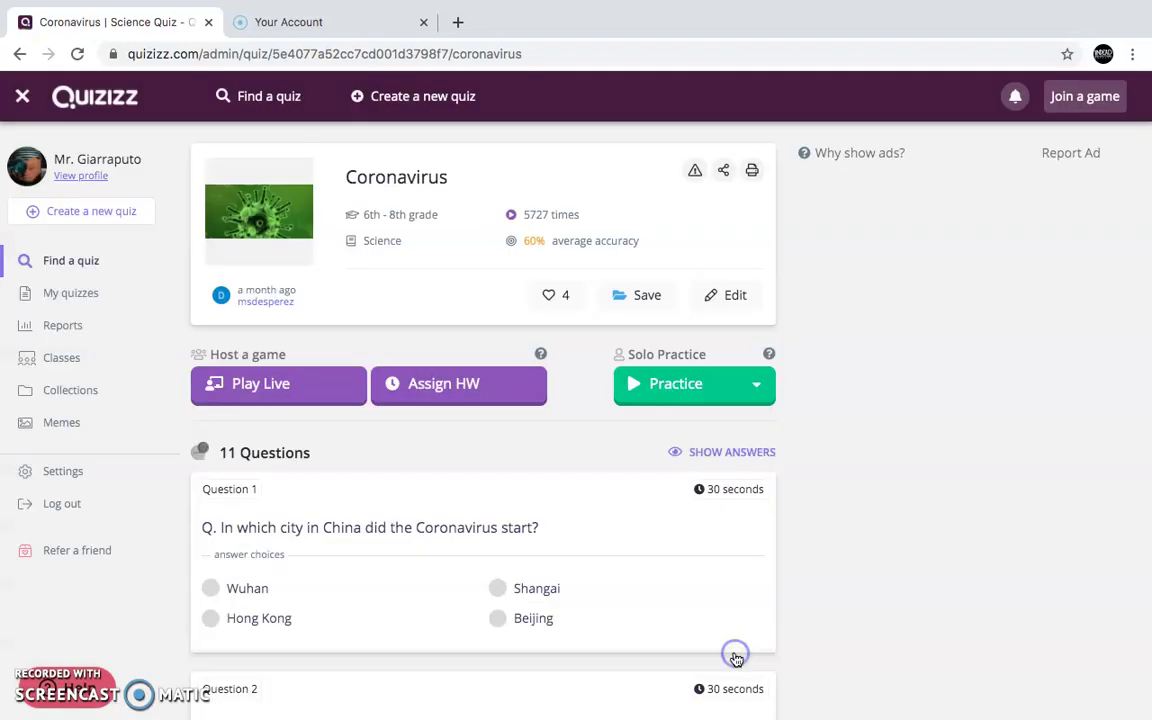
# Step: Open the Isolation collection from the quiz collections to check its contents
pyautogui.click(88, 389)
pyautogui.scroll(-5, 512, 413)
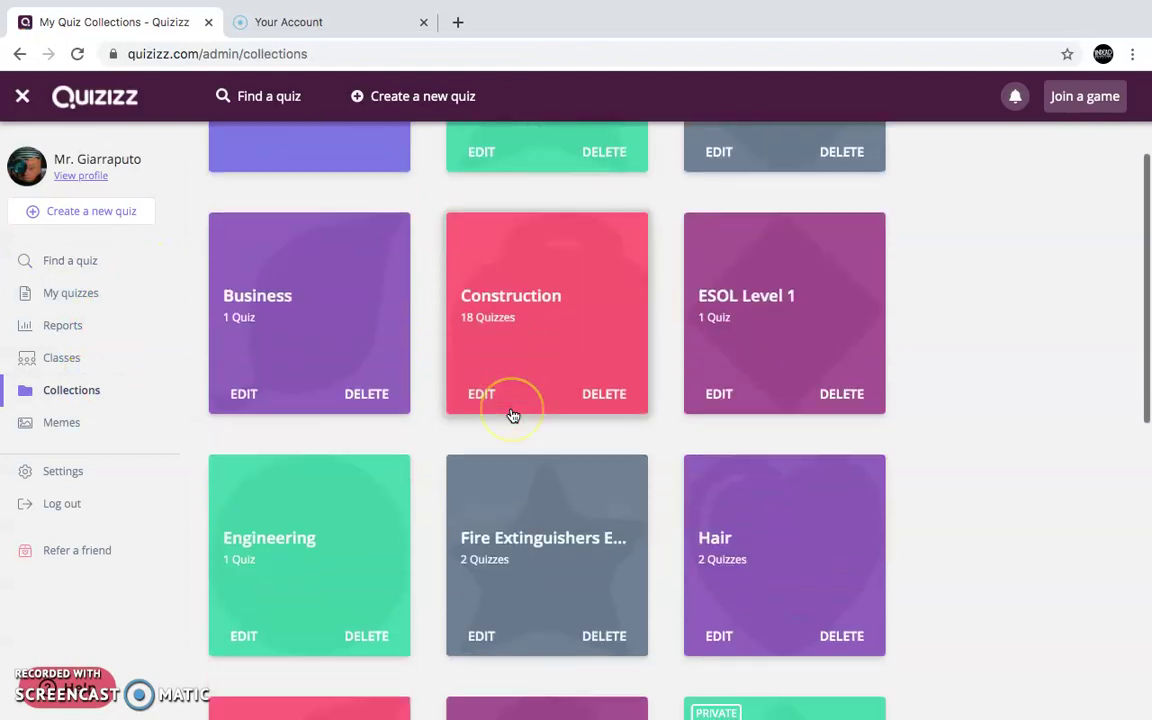
pyautogui.click(555, 551)
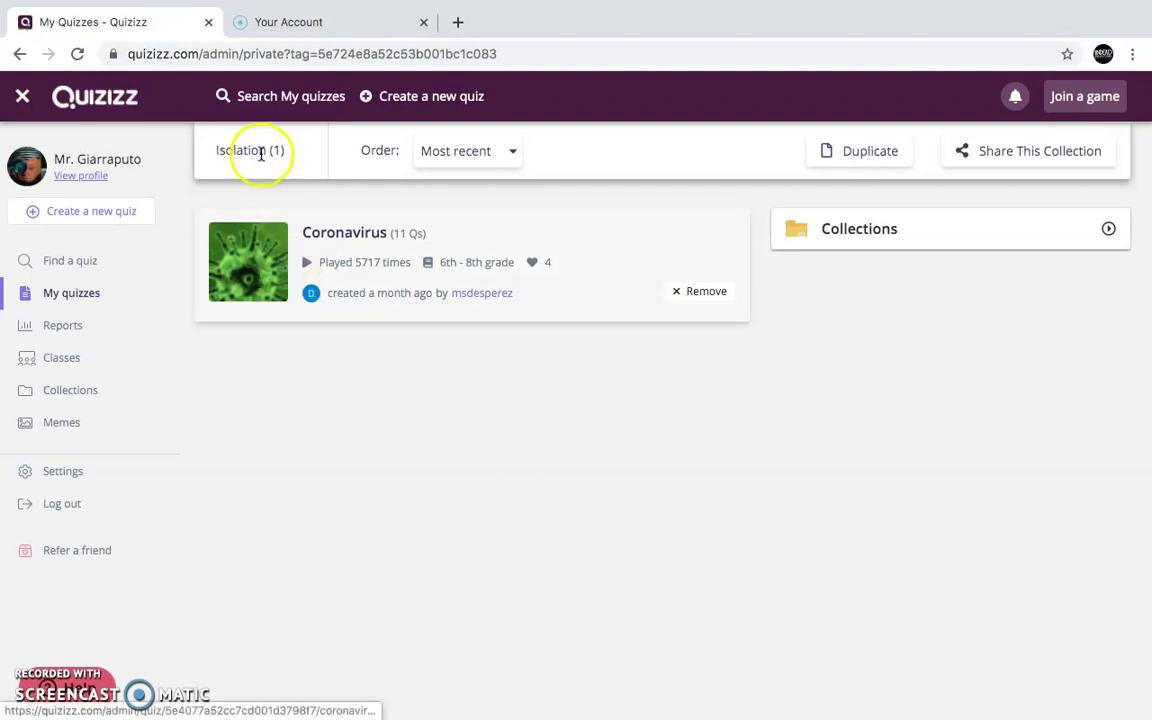
# Step: View the teacher's profile page and return to the quiz search page
pyautogui.click(124, 161)
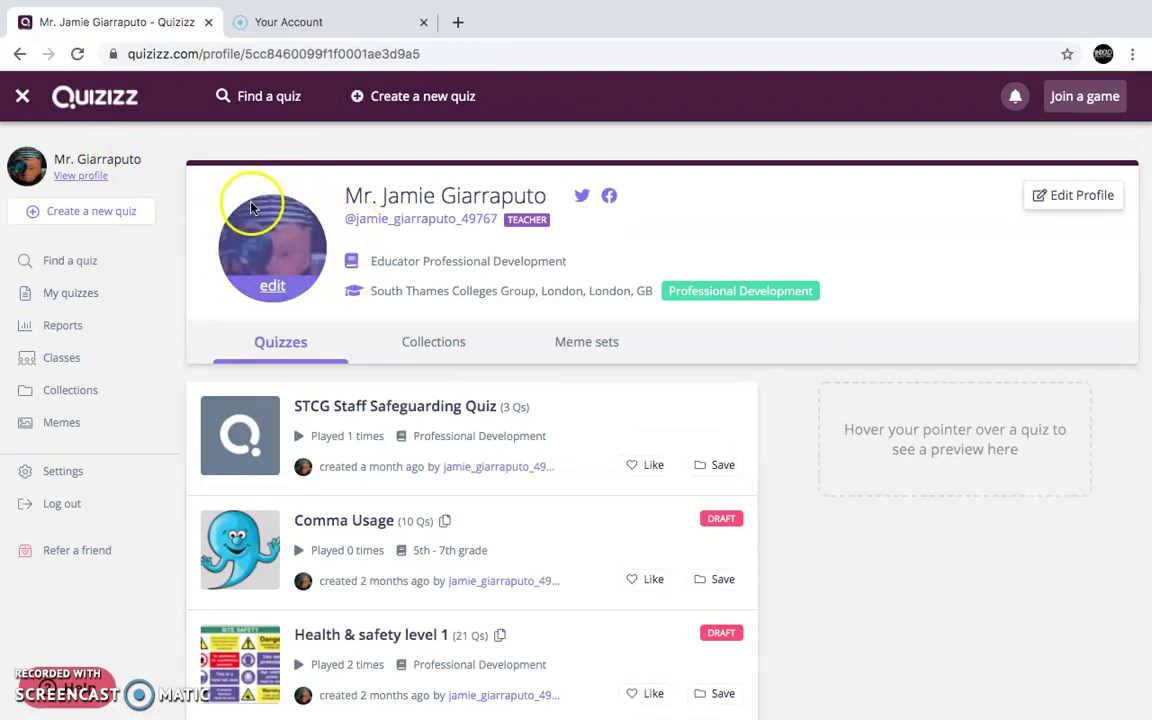
pyautogui.click(276, 96)
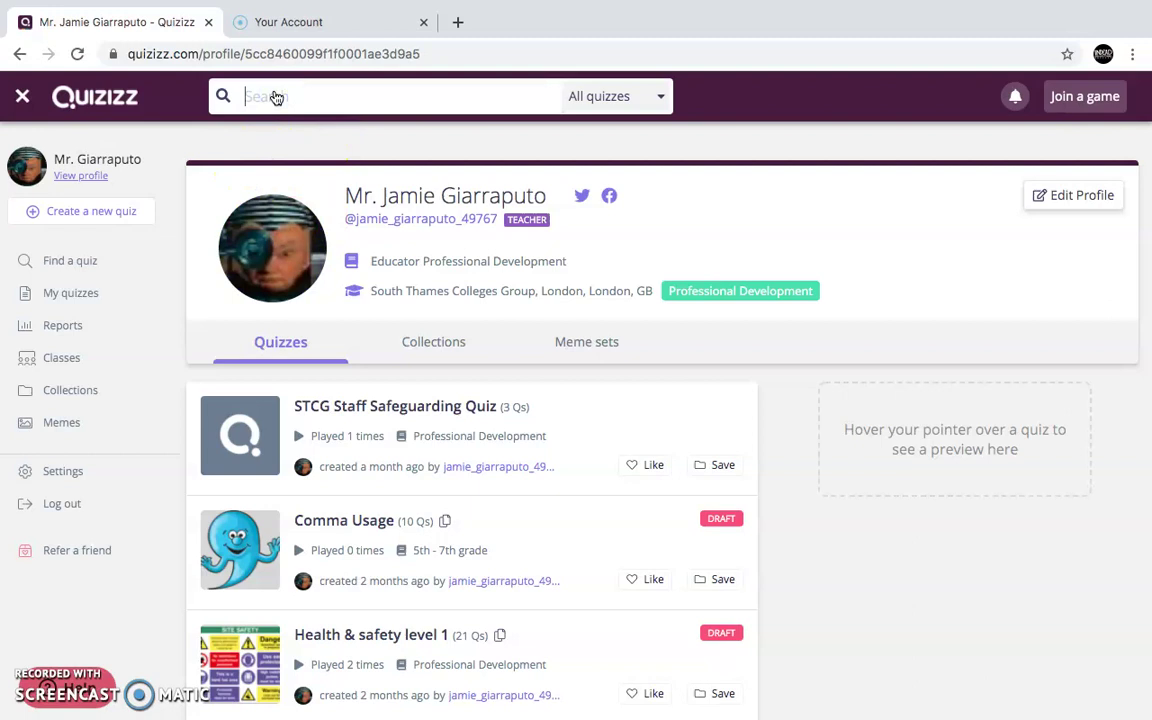
pyautogui.click(94, 267)
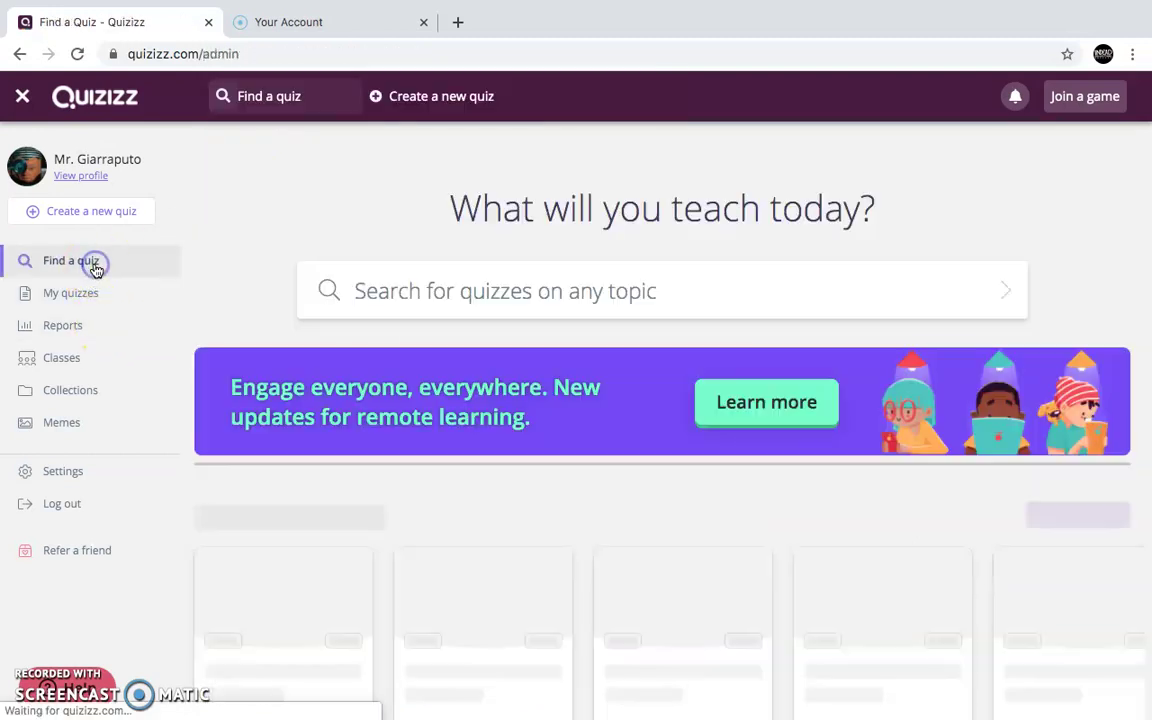
# Step: Take the Chrome window out of full-screen mode with the quiz search page open
pyautogui.click(499, 283)
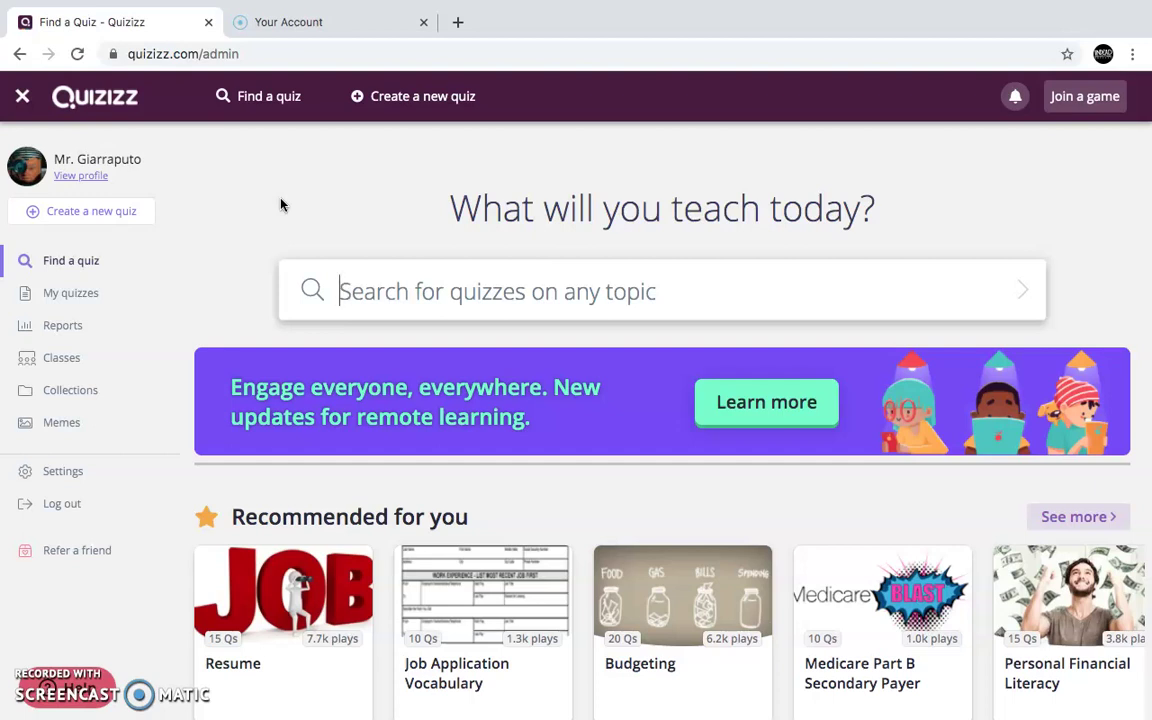
pyautogui.click(362, 293)
pyautogui.click(416, 292)
pyautogui.moveTo(22, 30)
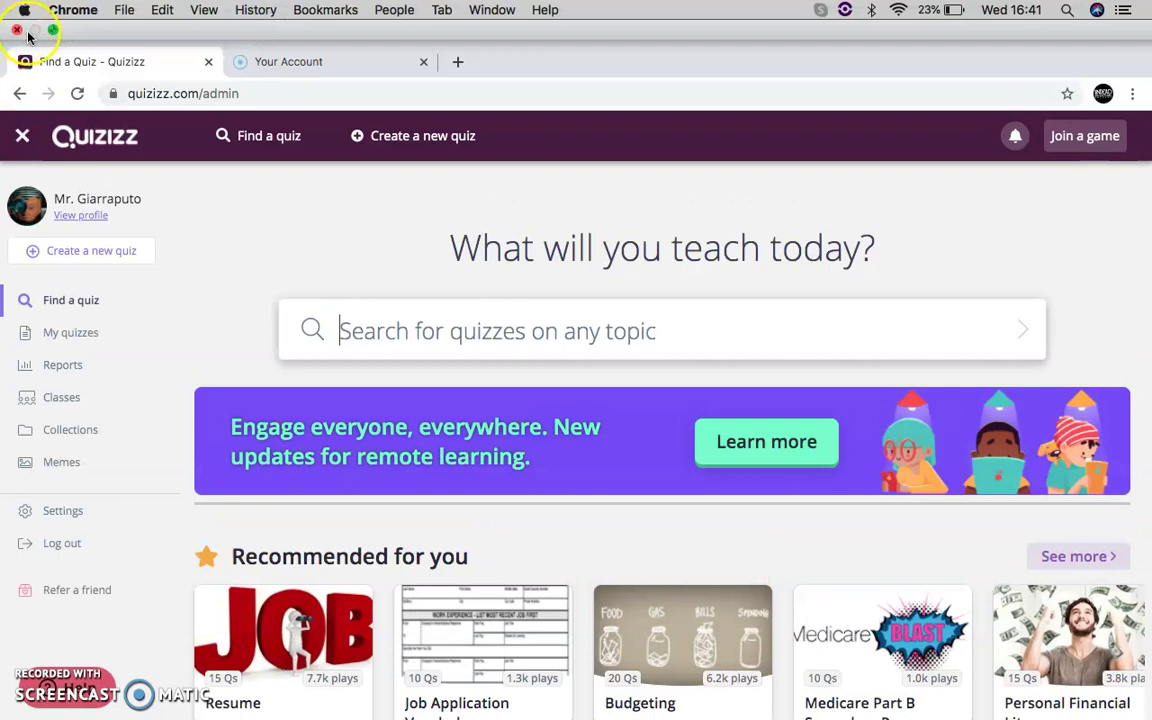
pyautogui.click(52, 31)
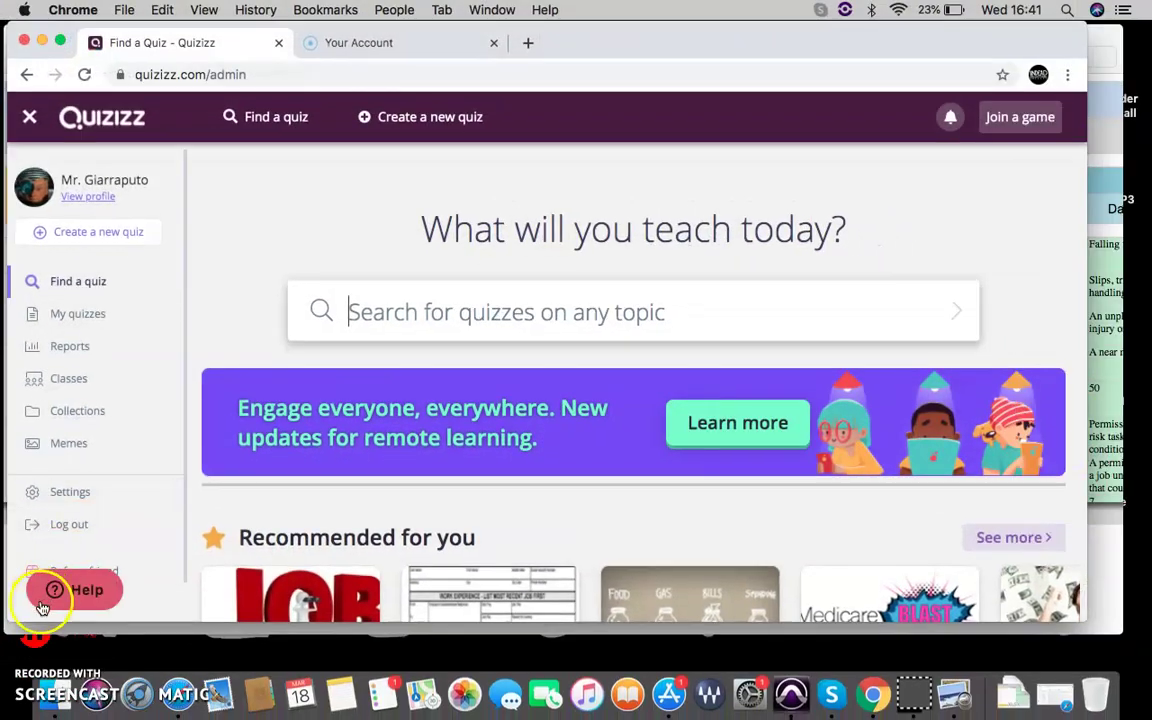